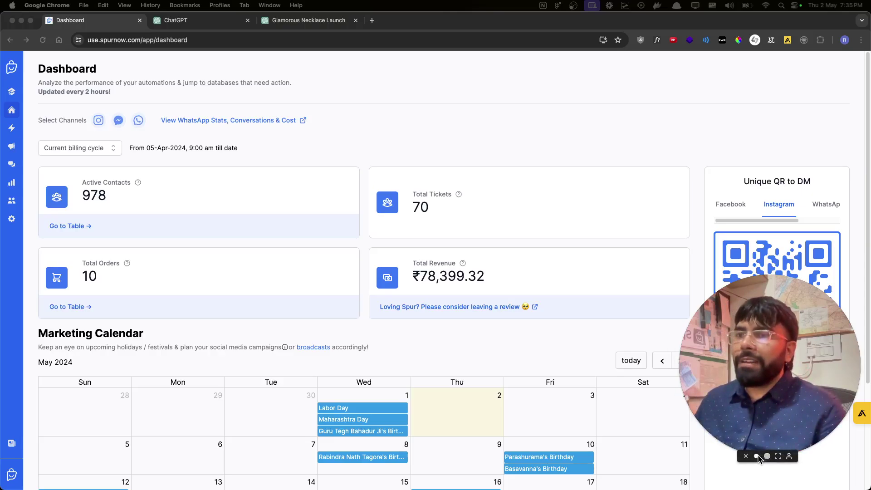
- Go to Marketing Tools, open the Message Templates manager and start a new template
{"action": "left_click", "coordinate": [11, 129]}
{"action": "left_click", "coordinate": [12, 146]}
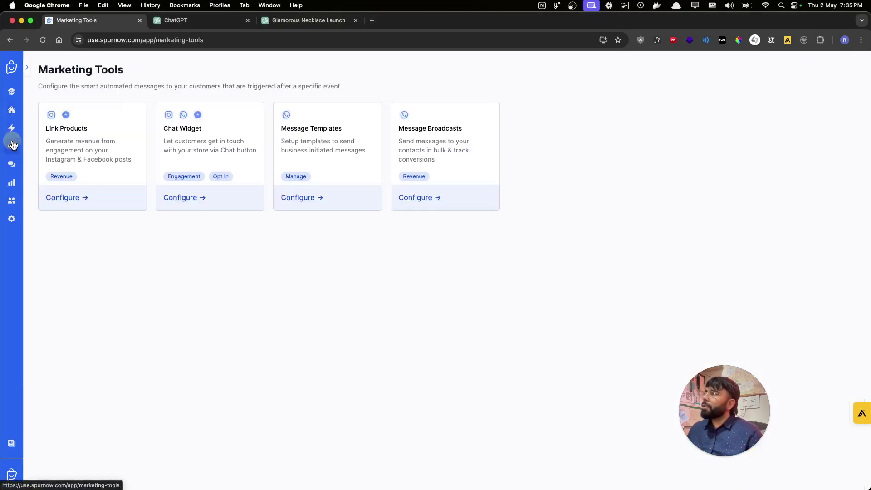
{"action": "left_click", "coordinate": [317, 200]}
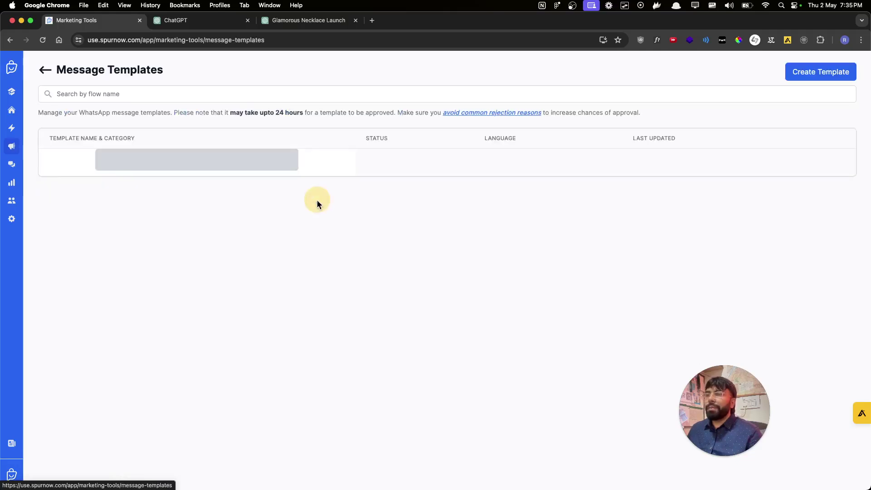
{"action": "left_click", "coordinate": [832, 71]}
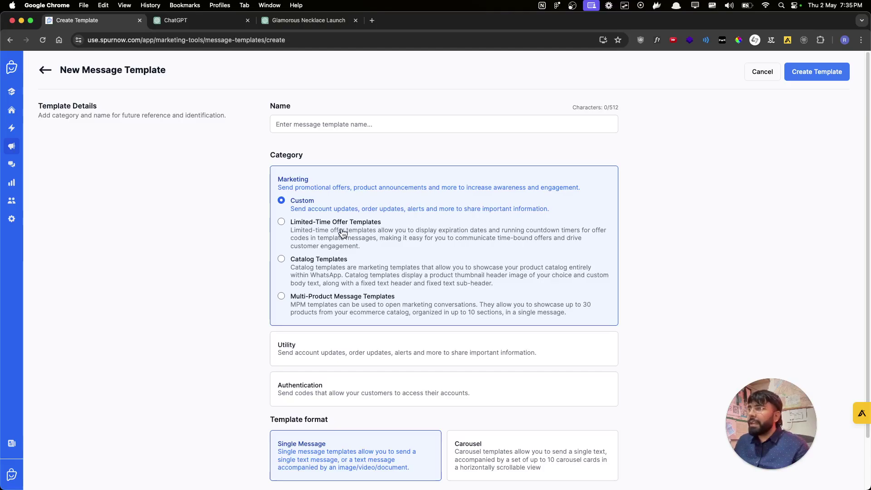
- Create a Limited-Time Offer marketing template named necklace_launch_2
{"action": "left_click", "coordinate": [342, 233]}
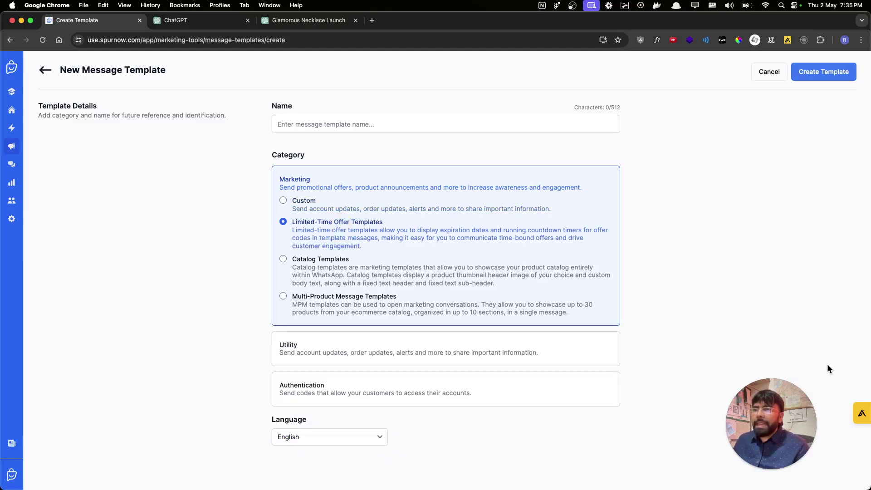
{"action": "left_click_drag", "start_coordinate": [782, 406], "coordinate": [792, 394]}
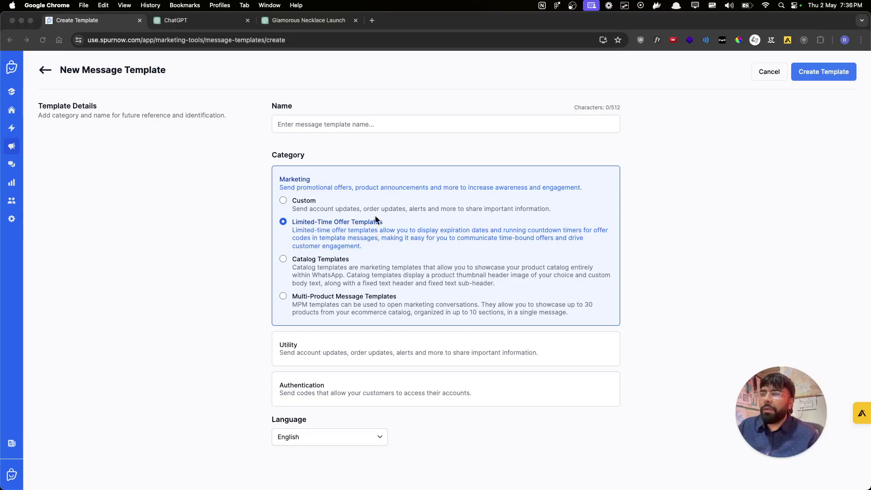
{"action": "left_click", "coordinate": [381, 125]}
{"action": "type", "text": "neckla"}
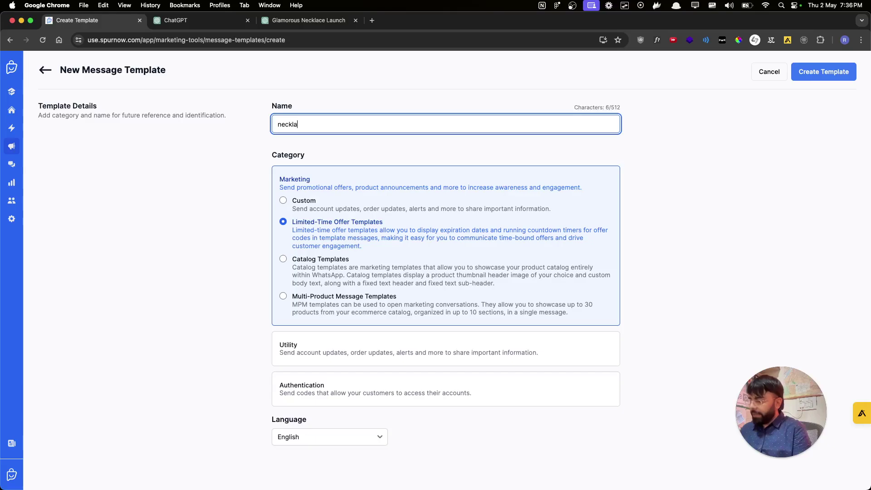
{"action": "type", "text": "ce_launch_2"}
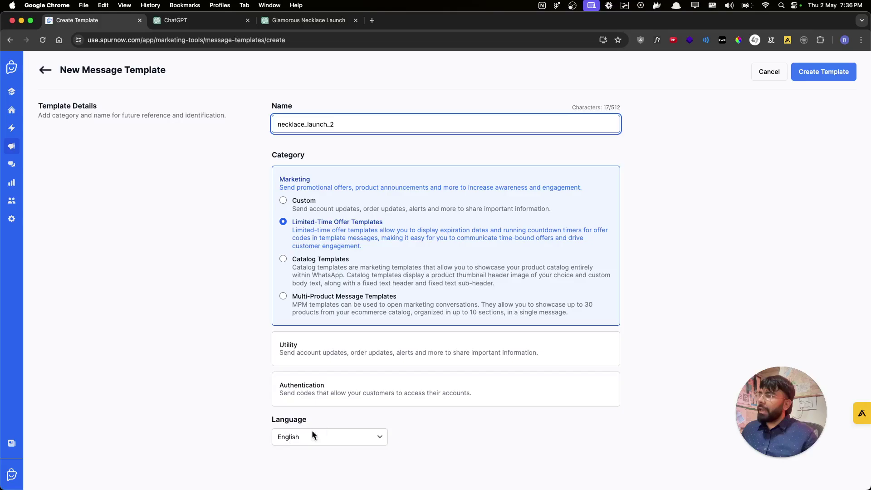
{"action": "left_click", "coordinate": [818, 120]}
{"action": "left_click", "coordinate": [825, 75]}
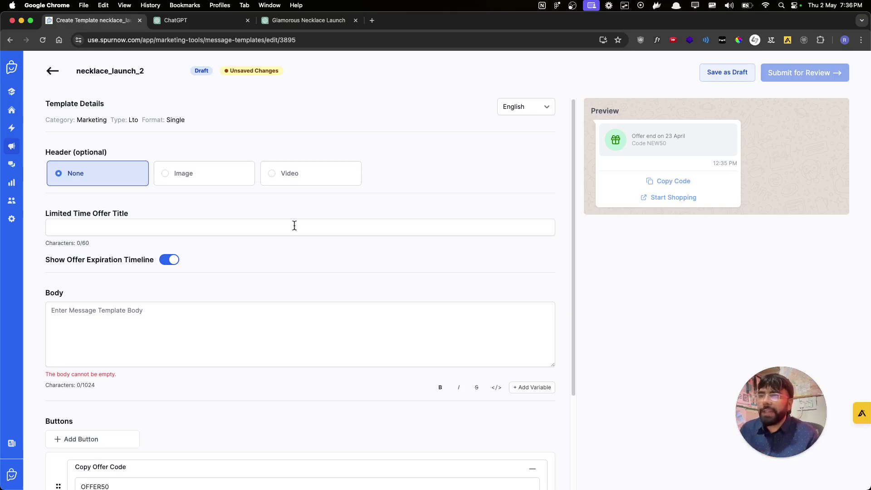
- Set the header to Image and enter the offer title Royal Necklace
{"action": "left_click", "coordinate": [189, 177]}
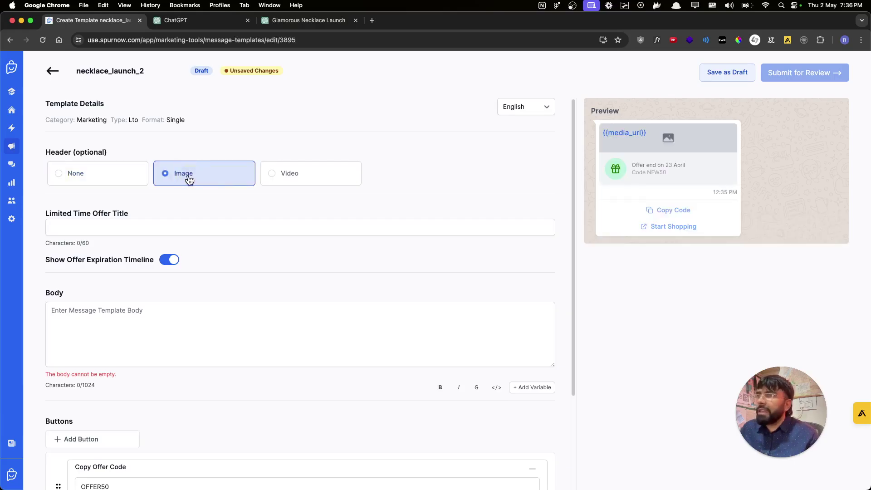
{"action": "left_click", "coordinate": [306, 175]}
{"action": "left_click", "coordinate": [59, 178]}
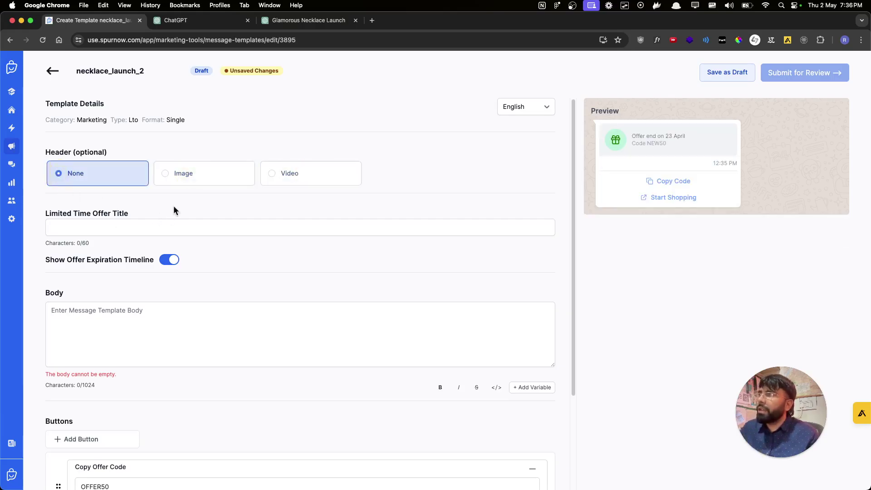
{"action": "left_click", "coordinate": [194, 181]}
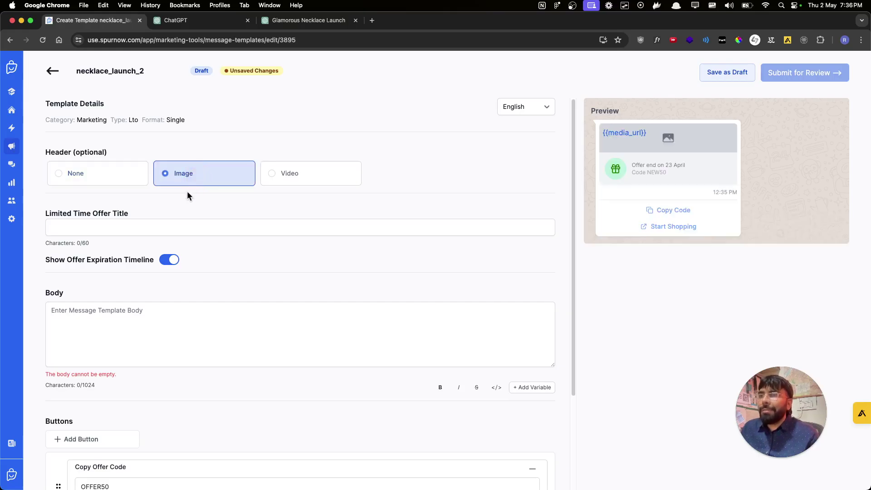
{"action": "left_click", "coordinate": [114, 231]}
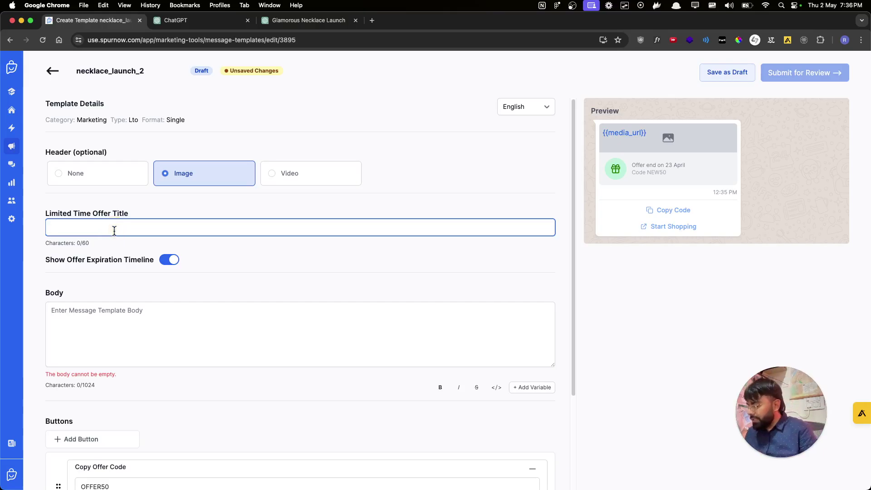
{"action": "type", "text": "Royal Necklace"}
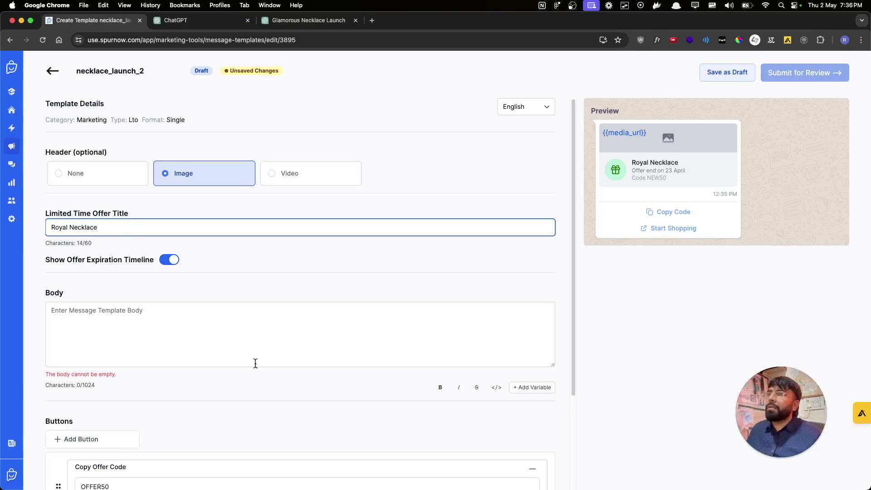
{"action": "left_click", "coordinate": [327, 350]}
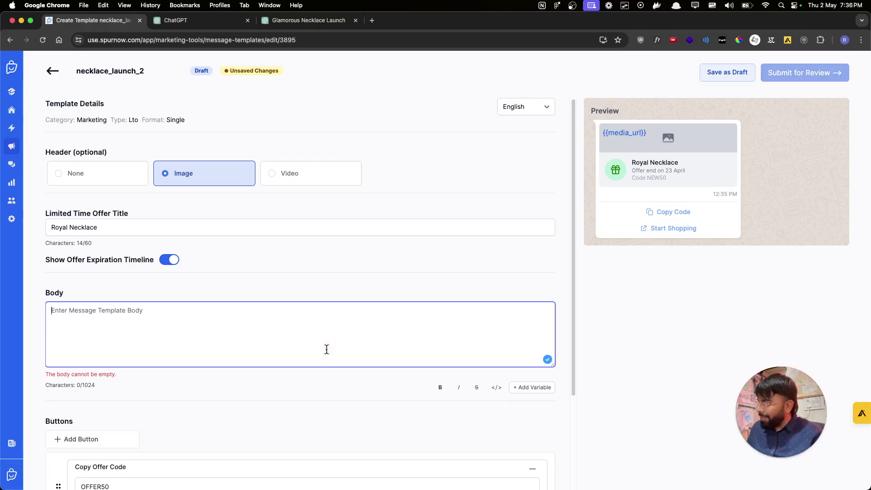
- Paste the saved necklace announcement into the body and remove its trailing blank lines
{"action": "key", "text": "super+alt+c"}
{"action": "key", "text": "Down"}
{"action": "key", "text": "Return"}
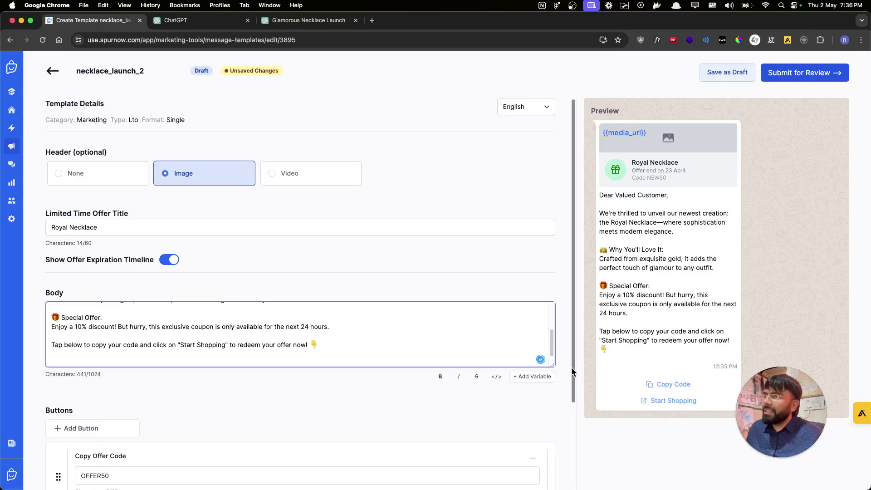
{"action": "left_click_drag", "start_coordinate": [552, 364], "coordinate": [551, 453]}
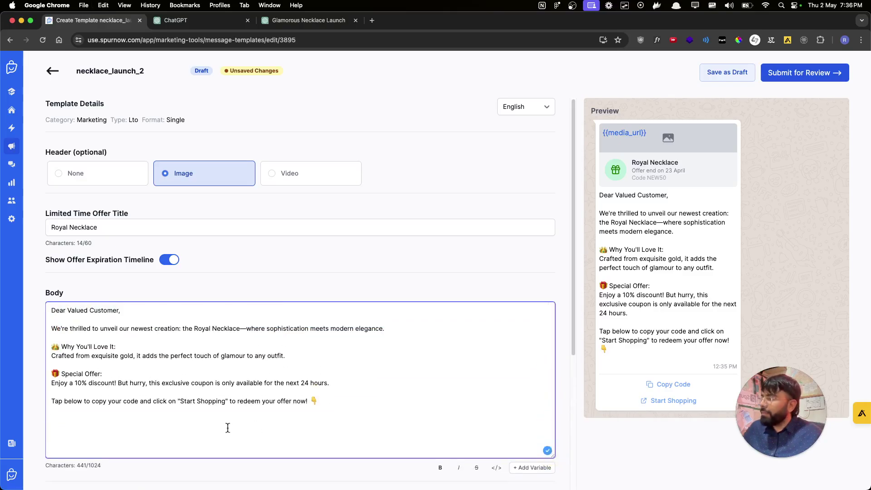
{"action": "key", "text": "BackSpace"}
{"action": "key", "text": "BackSpace"}
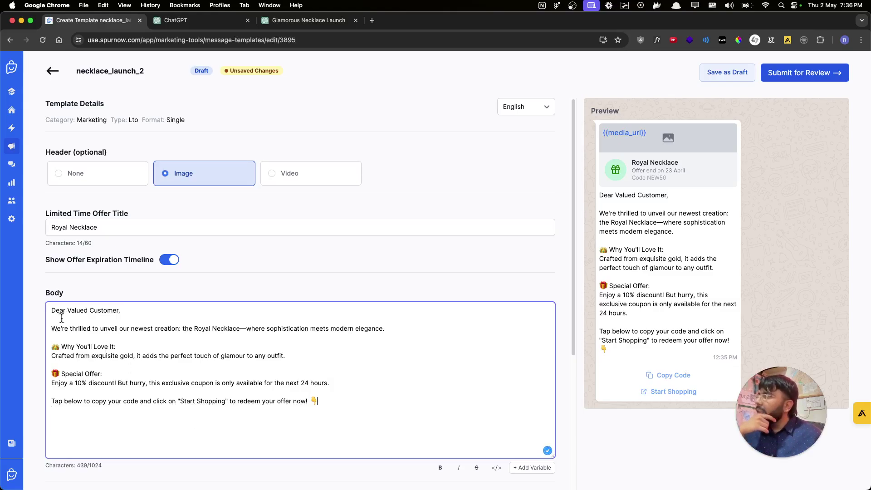
{"action": "scroll", "coordinate": [62, 318], "scroll_direction": "down", "scroll_amount": 2}
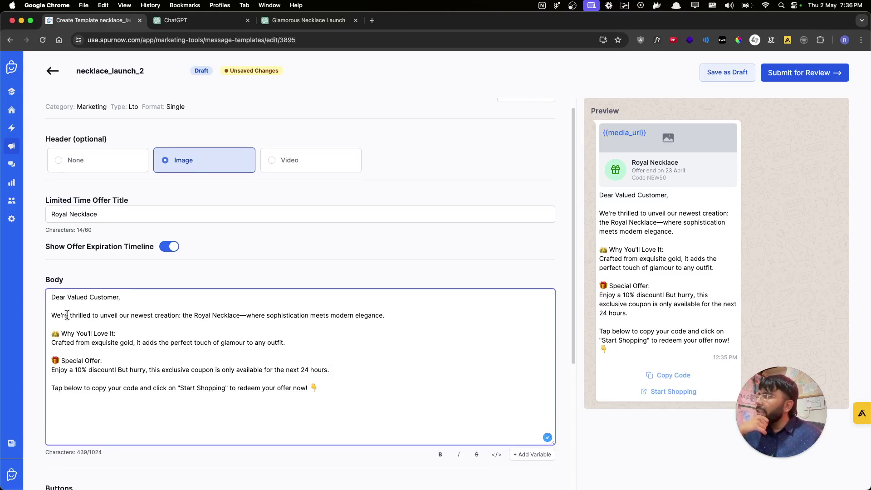
- Replace 'Valued Customer' in the greeting with the {{1}} variable, removing the stray space
{"action": "left_click", "coordinate": [113, 284]}
{"action": "left_click_drag", "start_coordinate": [113, 284], "coordinate": [68, 283]}
{"action": "key", "text": "BackSpace"}
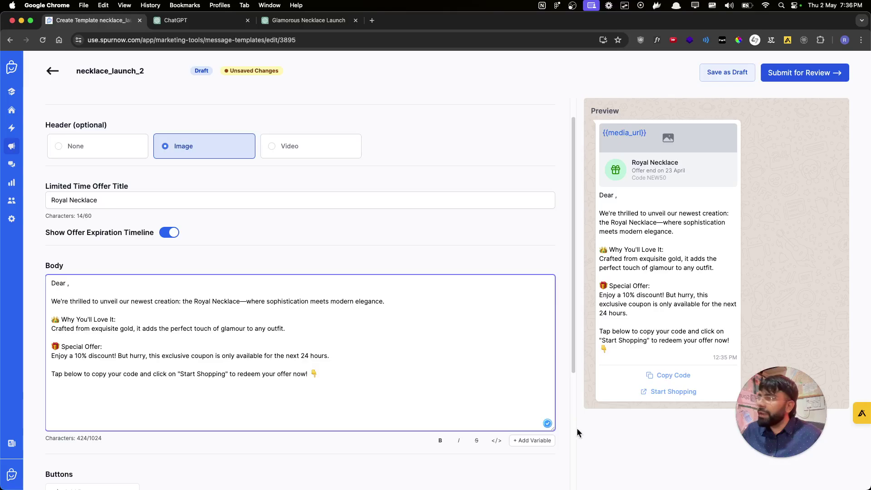
{"action": "left_click", "coordinate": [539, 441]}
{"action": "left_click", "coordinate": [80, 282]}
{"action": "key", "text": "BackSpace"}
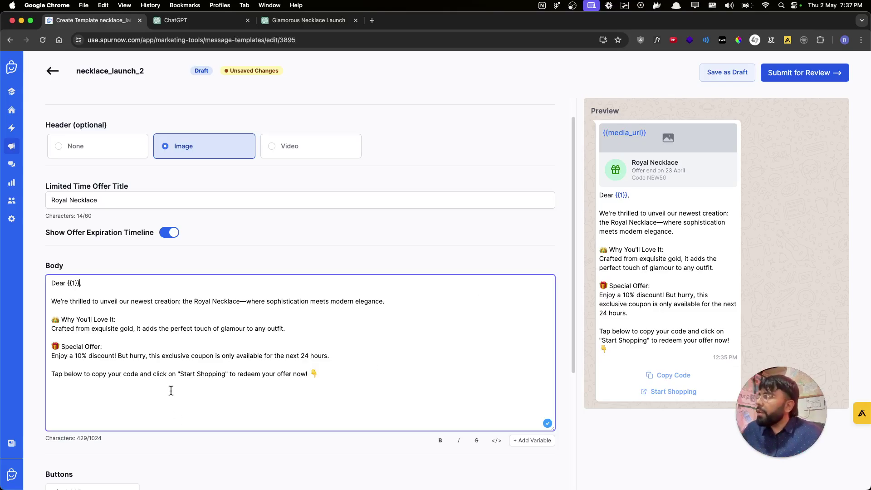
- Point out the Copy Code and Start Shopping buttons in the template preview
{"action": "scroll", "coordinate": [190, 290], "scroll_direction": "down", "scroll_amount": 5}
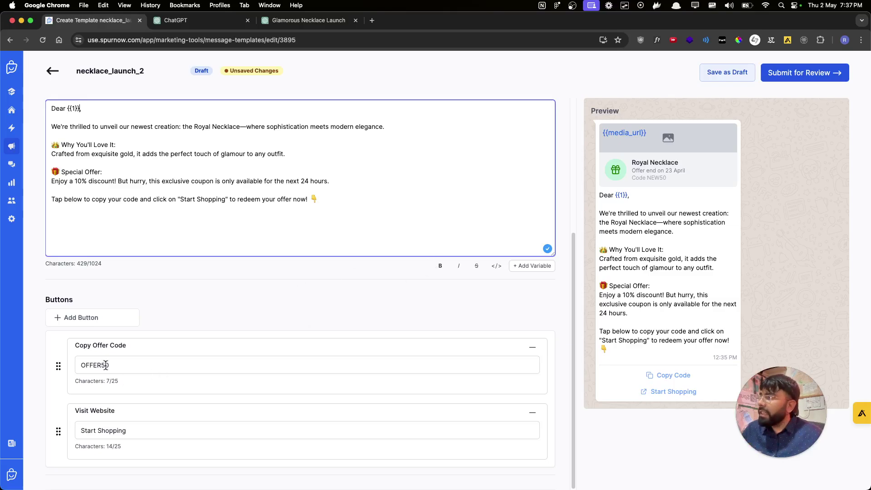
{"action": "left_click_drag", "start_coordinate": [653, 375], "coordinate": [694, 377]}
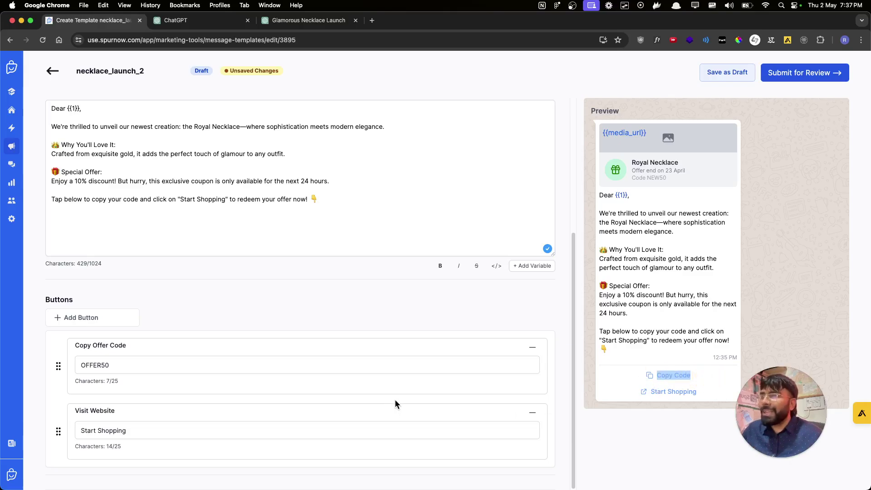
{"action": "left_click_drag", "start_coordinate": [650, 393], "coordinate": [700, 393]}
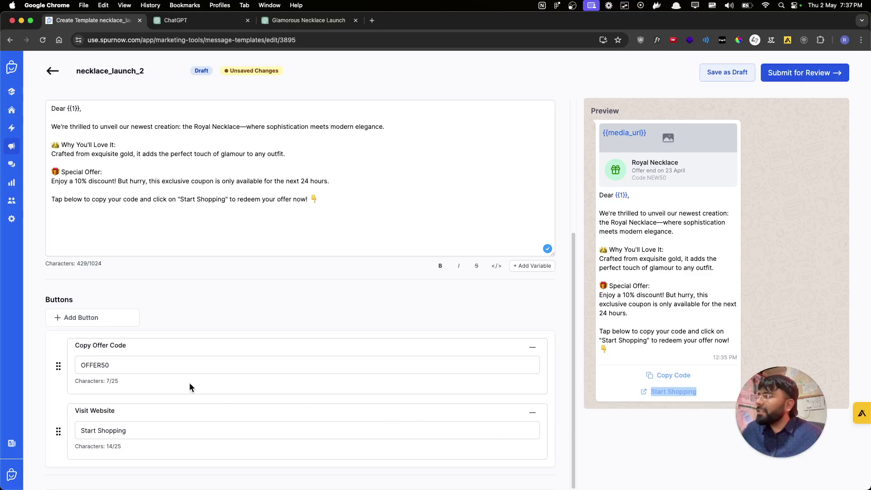
- Submit necklace_launch_2 for review and return to Marketing Tools
{"action": "scroll", "coordinate": [272, 359], "scroll_direction": "up", "scroll_amount": 5}
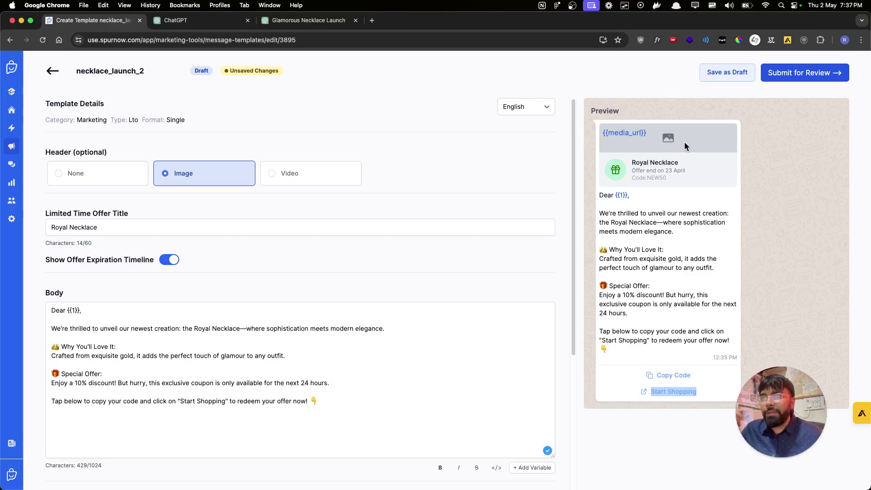
{"action": "scroll", "coordinate": [317, 377], "scroll_direction": "down", "scroll_amount": 3}
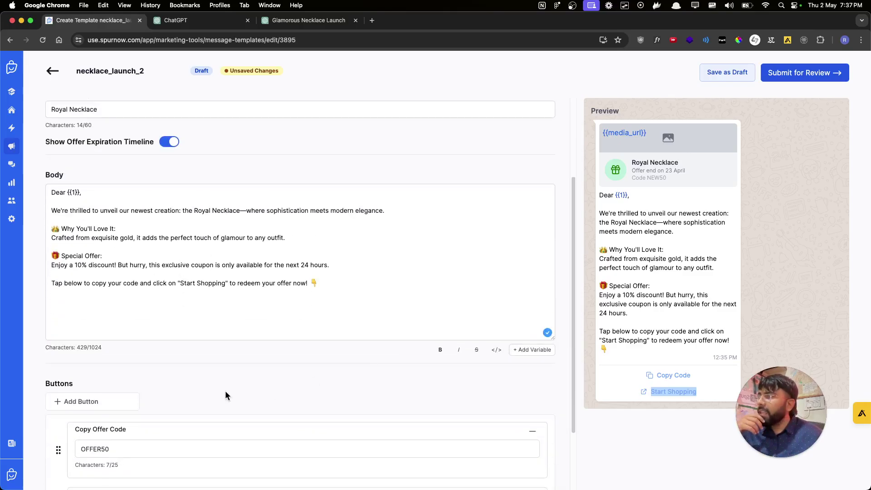
{"action": "scroll", "coordinate": [218, 405], "scroll_direction": "down", "scroll_amount": 2}
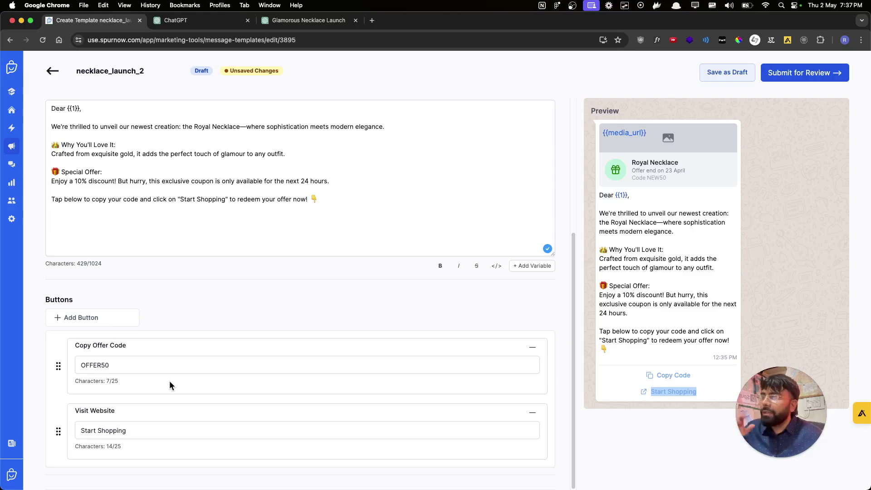
{"action": "scroll", "coordinate": [400, 336], "scroll_direction": "up", "scroll_amount": 5}
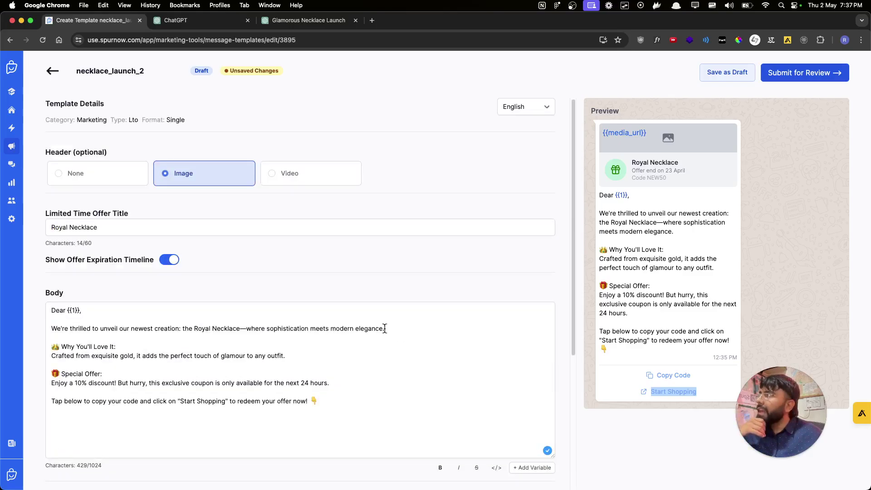
{"action": "left_click", "coordinate": [813, 84]}
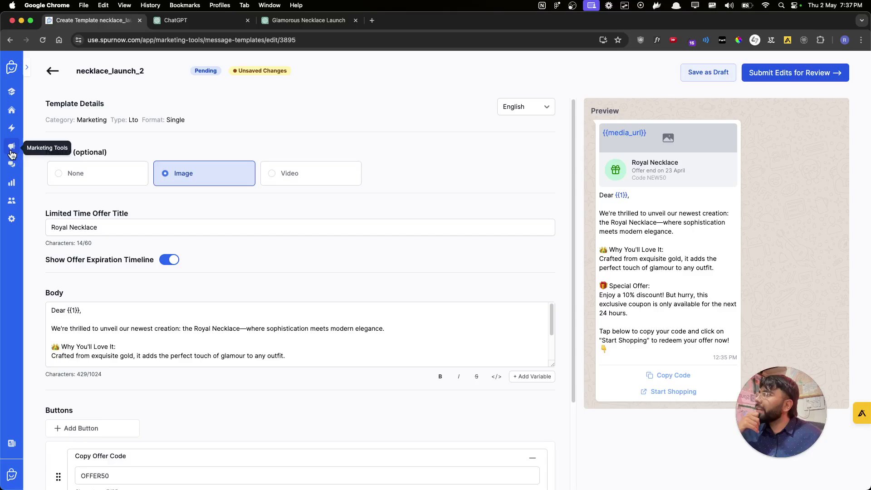
{"action": "left_click", "coordinate": [11, 146]}
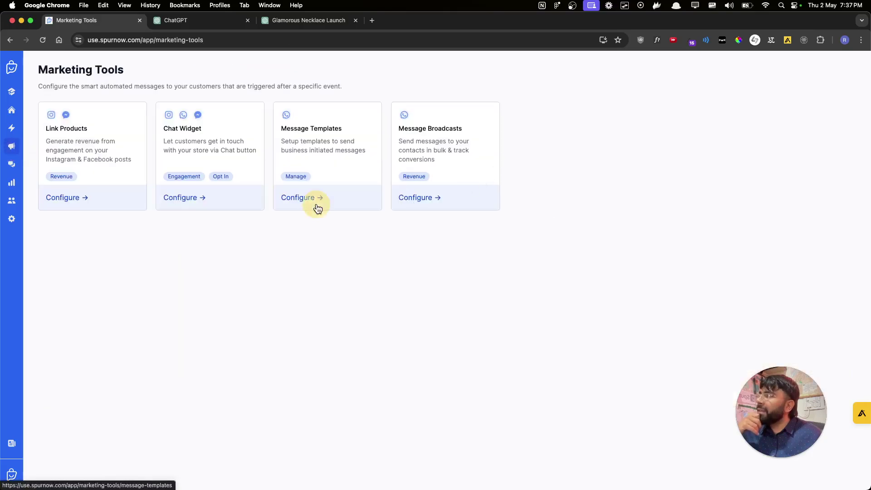
- Open Message Templates and reload the list until necklace_launch_2 reads Approved
{"action": "left_click", "coordinate": [317, 204]}
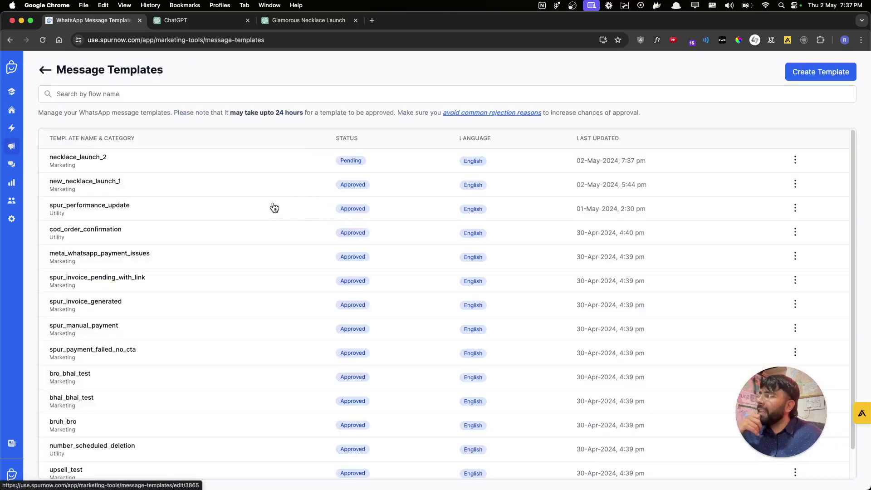
{"action": "left_click", "coordinate": [48, 45]}
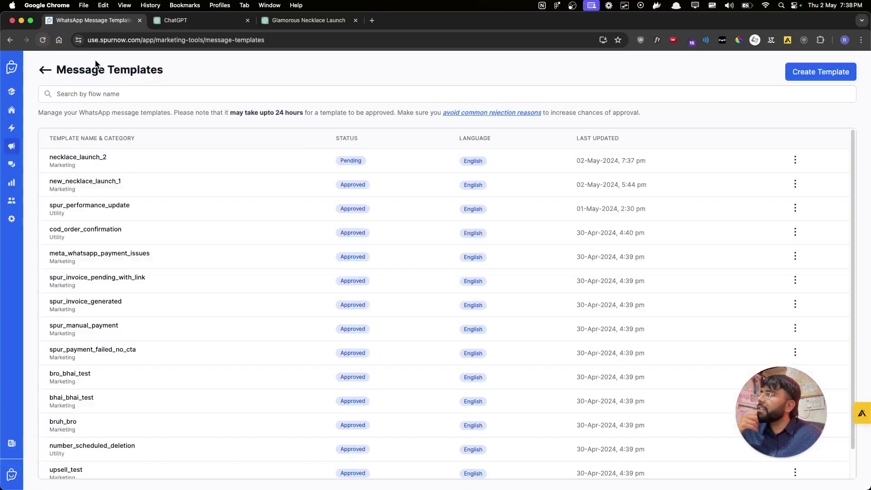
{"action": "left_click", "coordinate": [45, 44]}
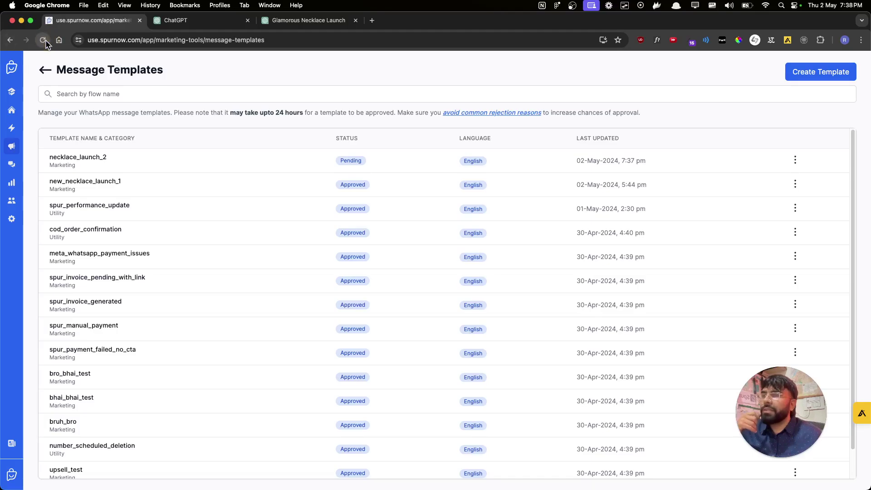
{"action": "left_click", "coordinate": [45, 40]}
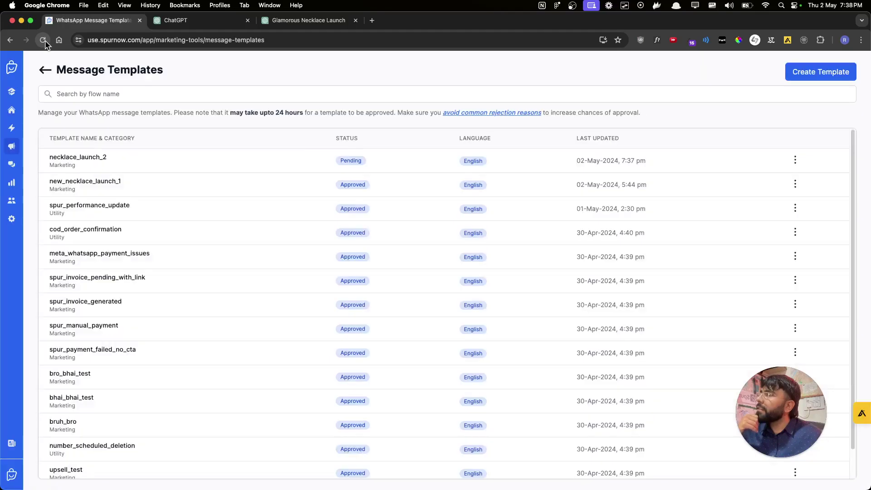
{"action": "left_click", "coordinate": [43, 41]}
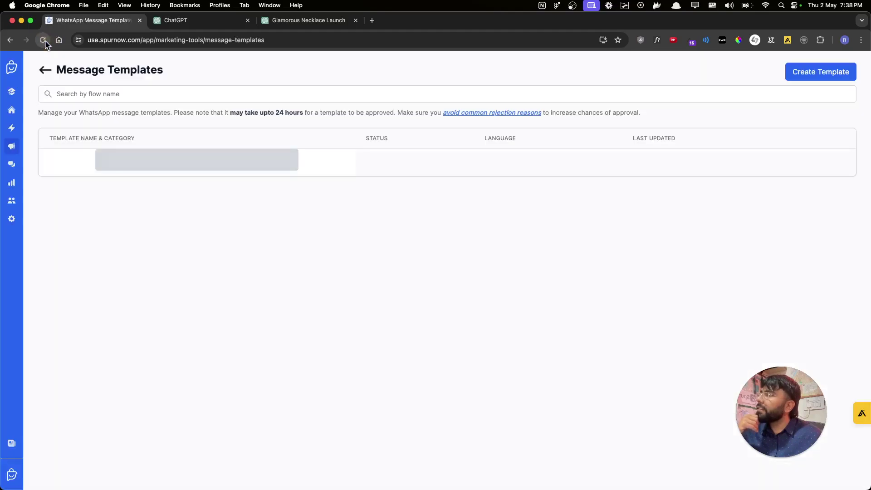
{"action": "left_click", "coordinate": [44, 40]}
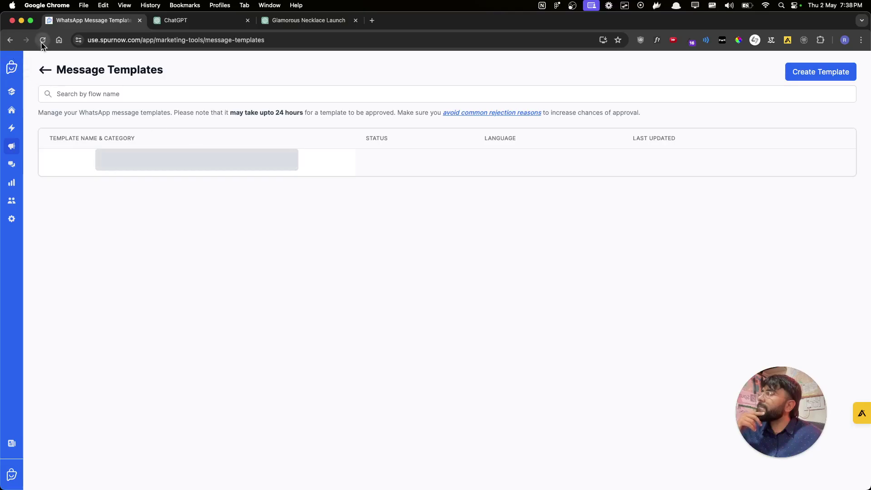
{"action": "left_click", "coordinate": [42, 41]}
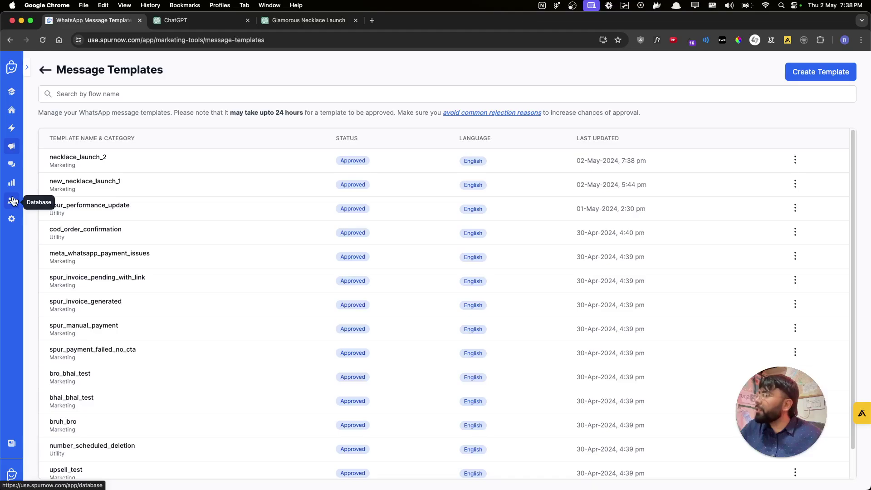
- In Database's Segments tab, create a new segment starting from scratch
{"action": "left_click", "coordinate": [13, 201]}
{"action": "left_click", "coordinate": [114, 78]}
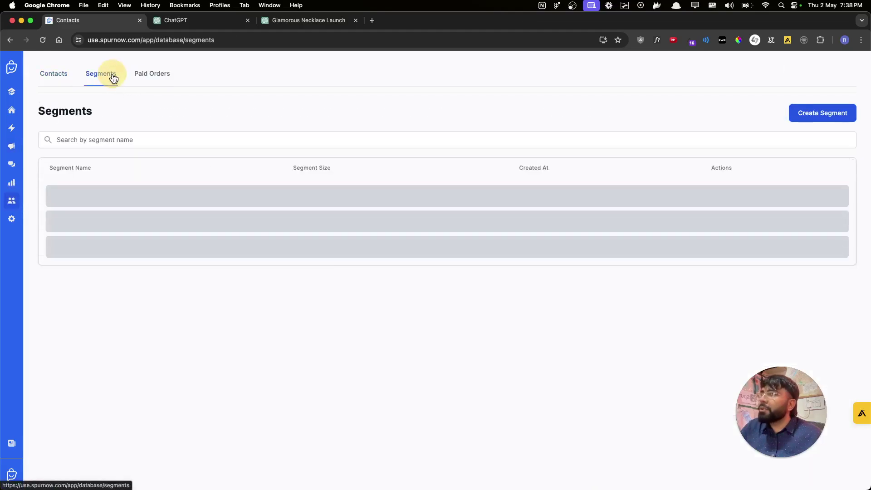
{"action": "left_click", "coordinate": [829, 122]}
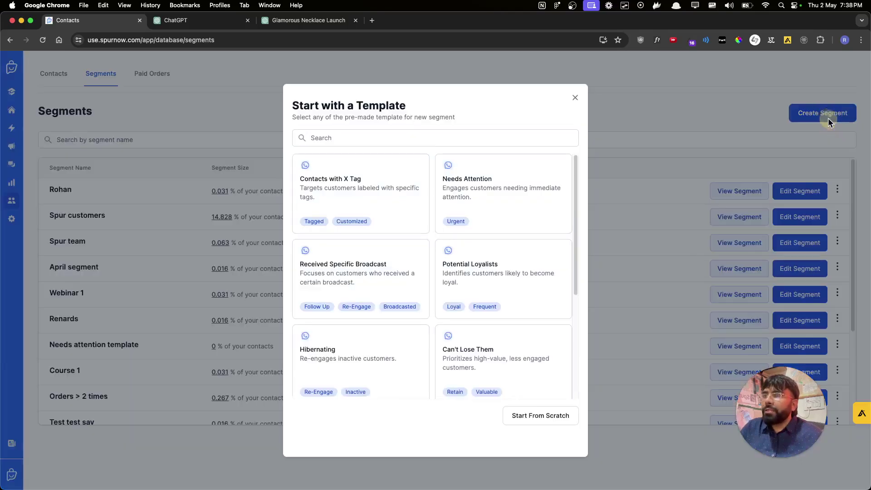
{"action": "left_click", "coordinate": [544, 422]}
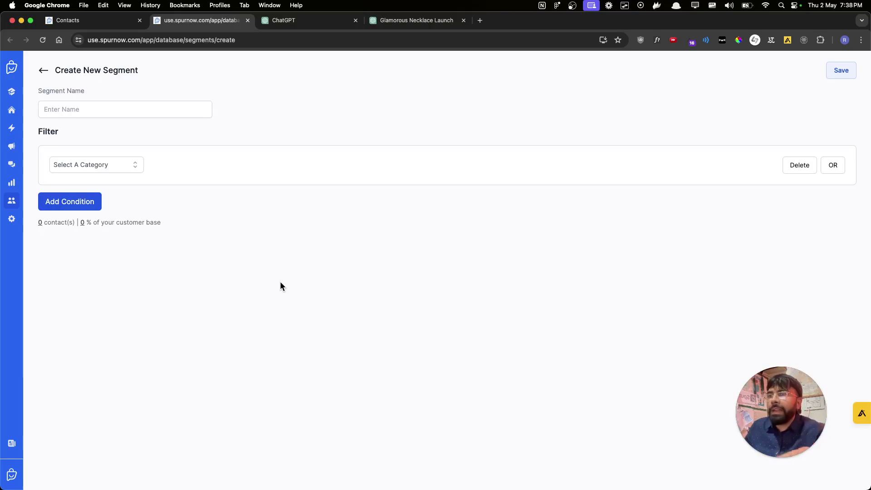
- Filter by Shopping Events: Has Placed an Order at least once, matching 36 contacts
{"action": "left_click", "coordinate": [116, 164]}
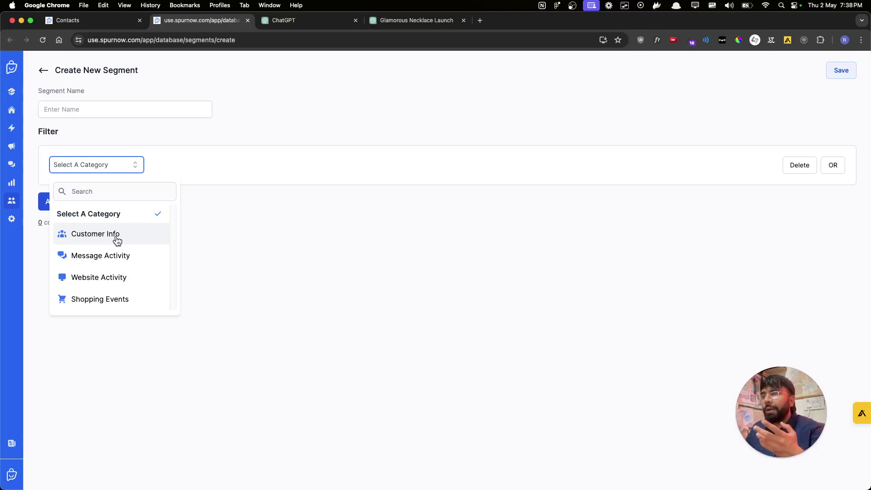
{"action": "left_click", "coordinate": [117, 306]}
{"action": "left_click", "coordinate": [115, 185]}
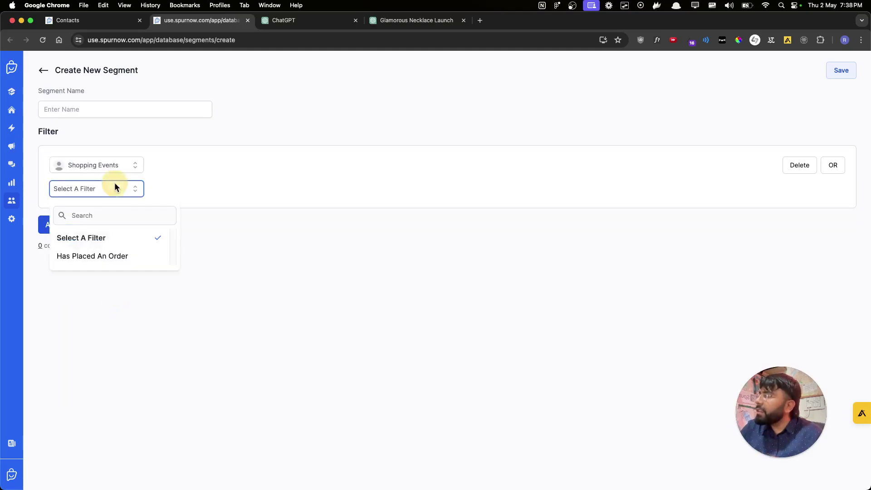
{"action": "left_click", "coordinate": [117, 255]}
{"action": "left_click", "coordinate": [205, 189]}
{"action": "left_click", "coordinate": [207, 235]}
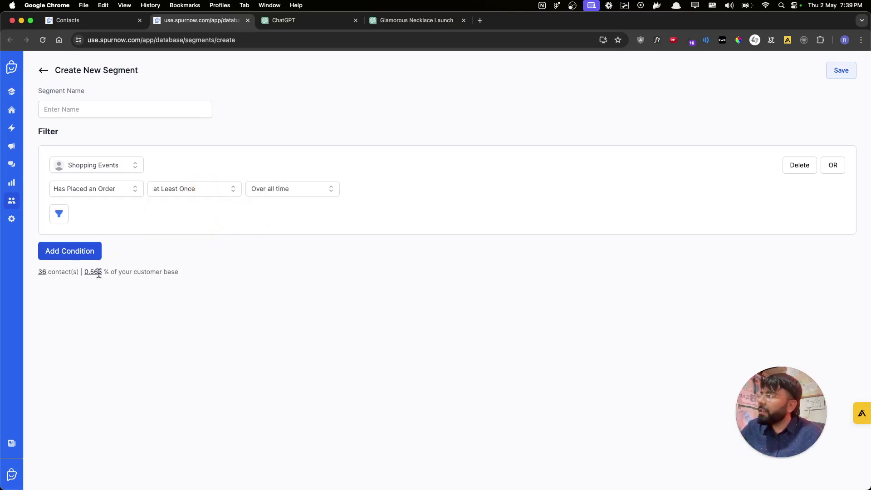
{"action": "left_click_drag", "start_coordinate": [36, 269], "coordinate": [205, 270]}
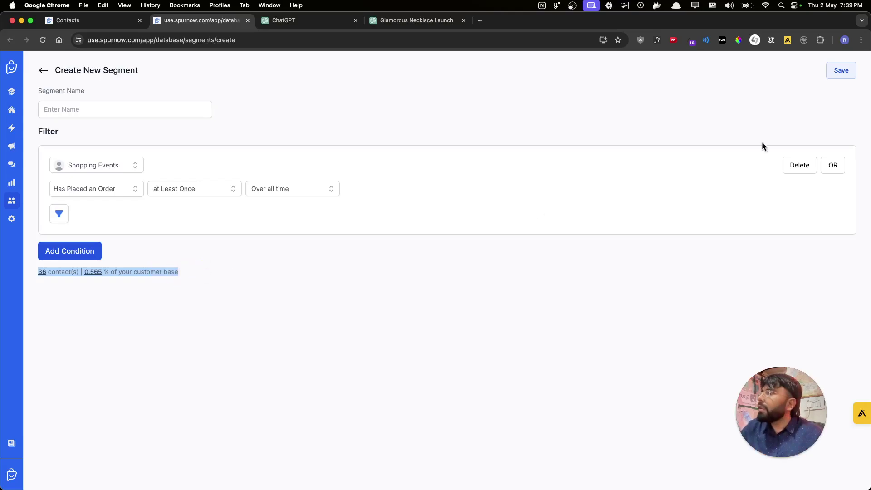
- Add a Product is filter, trying Dainty Gold Necklace (0 contacts) then 7 Shakra Bracelet
{"action": "left_click", "coordinate": [59, 214]}
{"action": "left_click", "coordinate": [137, 211]}
{"action": "left_click", "coordinate": [95, 281]}
{"action": "left_click", "coordinate": [183, 216]}
{"action": "left_click", "coordinate": [162, 250]}
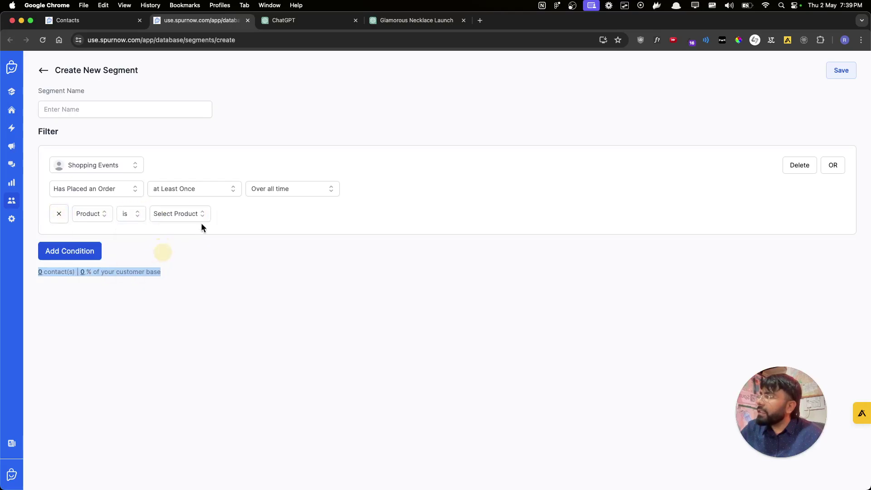
{"action": "left_click", "coordinate": [207, 212]}
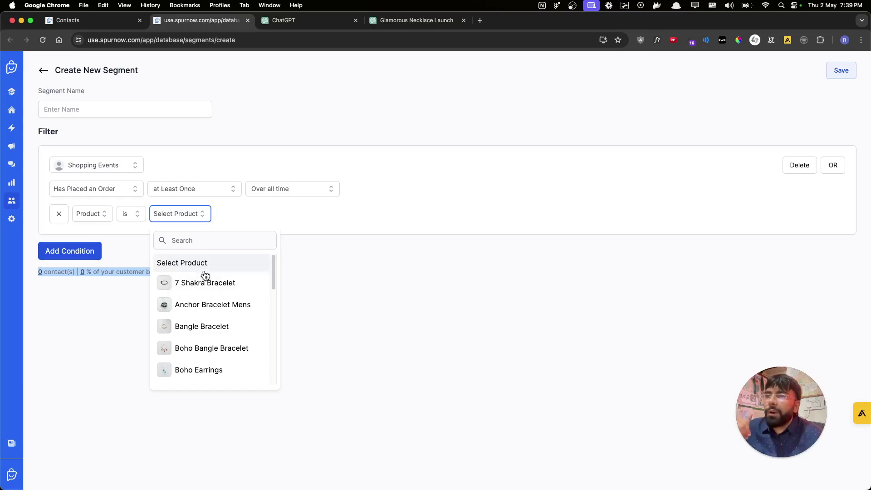
{"action": "scroll", "coordinate": [229, 315], "scroll_direction": "down", "scroll_amount": 5}
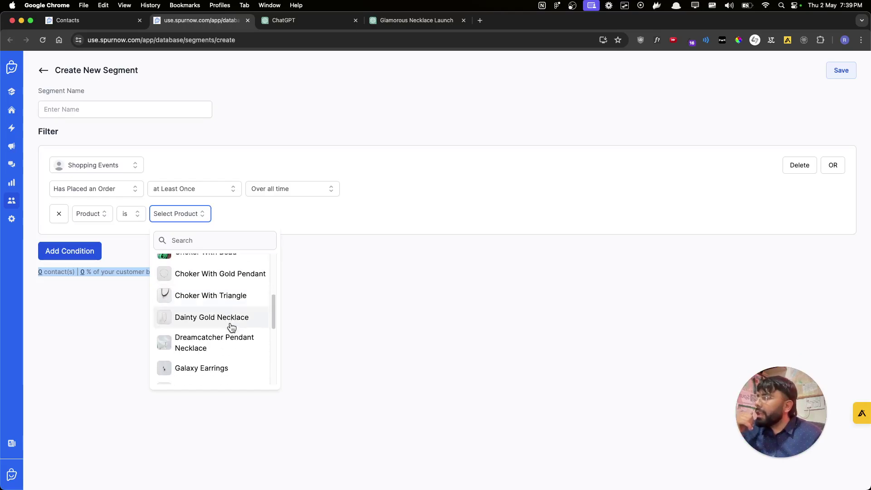
{"action": "left_click", "coordinate": [230, 318]}
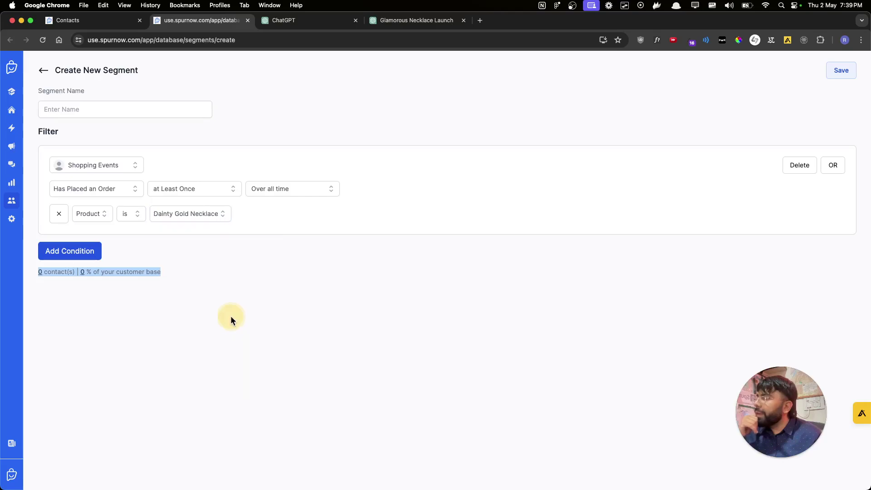
{"action": "left_click", "coordinate": [45, 272]}
{"action": "left_click_drag", "start_coordinate": [63, 272], "coordinate": [192, 268]}
{"action": "left_click", "coordinate": [195, 213]}
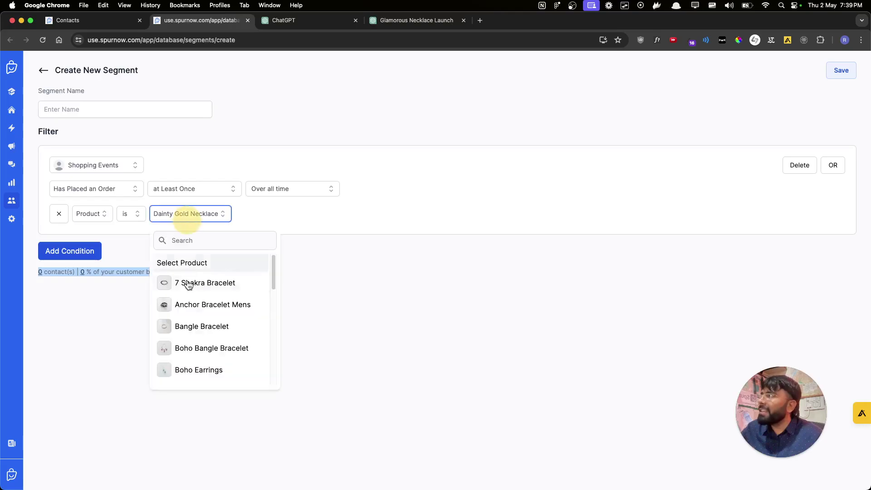
{"action": "left_click", "coordinate": [205, 283]}
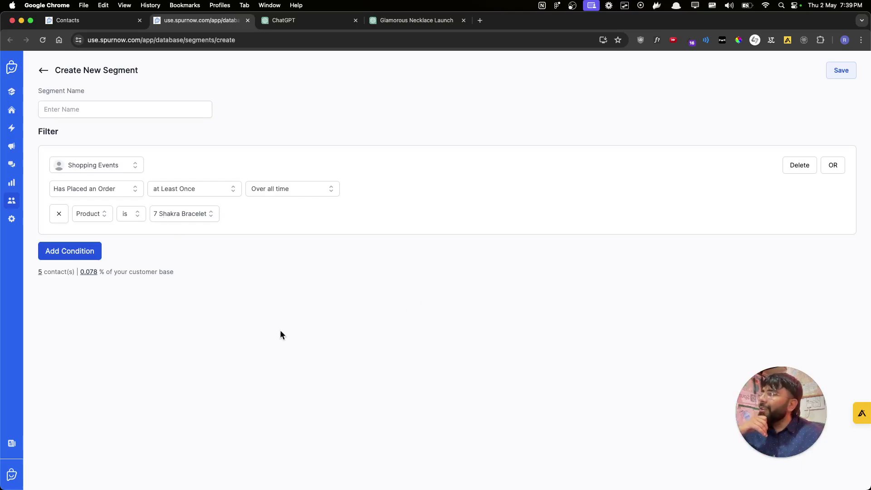
- From Message Broadcasts, start a new broadcast using the necklace_launch_2 template
{"action": "left_click", "coordinate": [12, 146]}
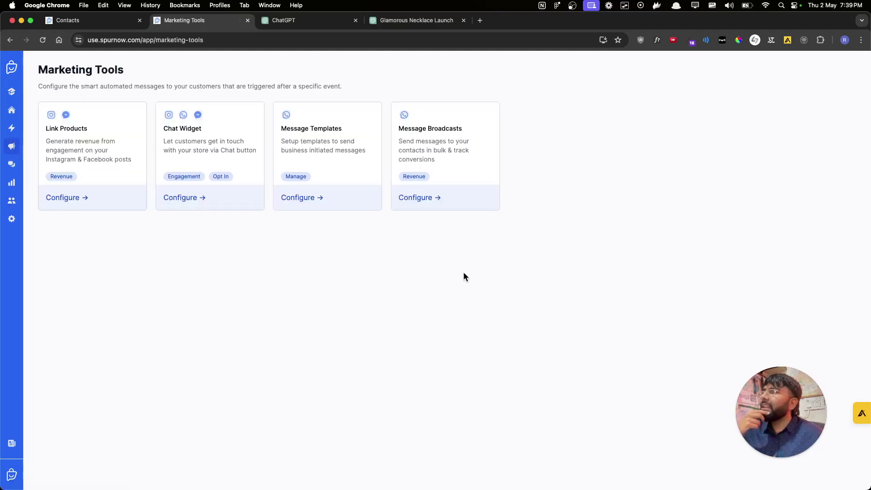
{"action": "left_click", "coordinate": [448, 203]}
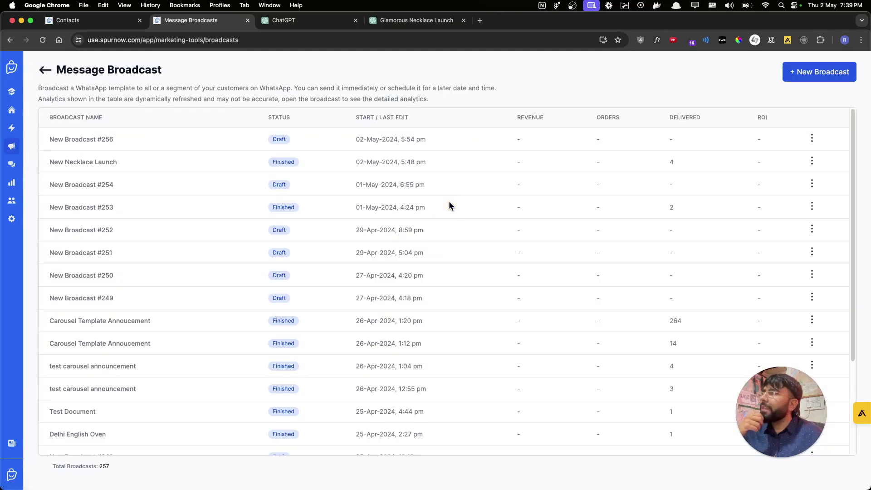
{"action": "left_click", "coordinate": [832, 74]}
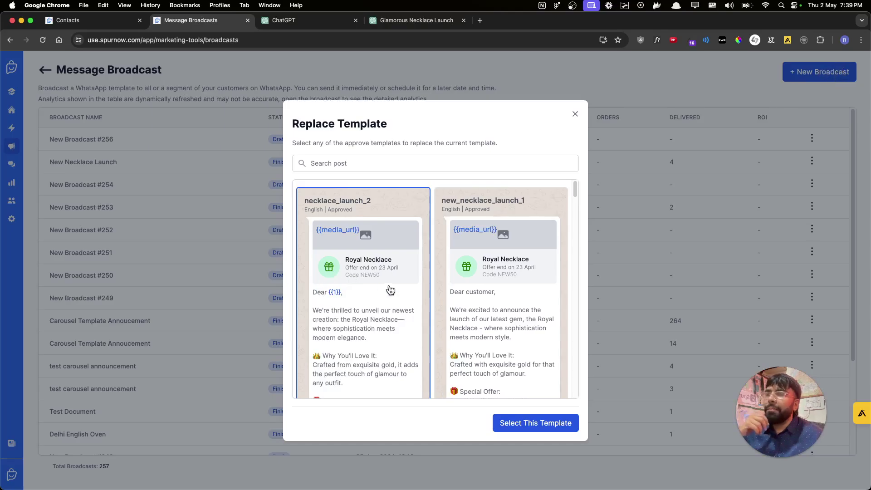
{"action": "left_click", "coordinate": [556, 423]}
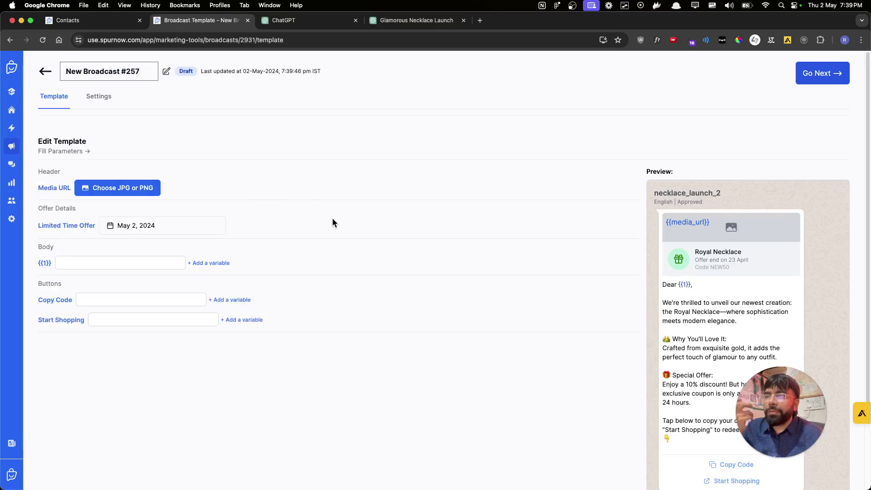
- Rename the broadcast to 'Necklace Launch 2'
{"action": "triple_click", "coordinate": [137, 72]}
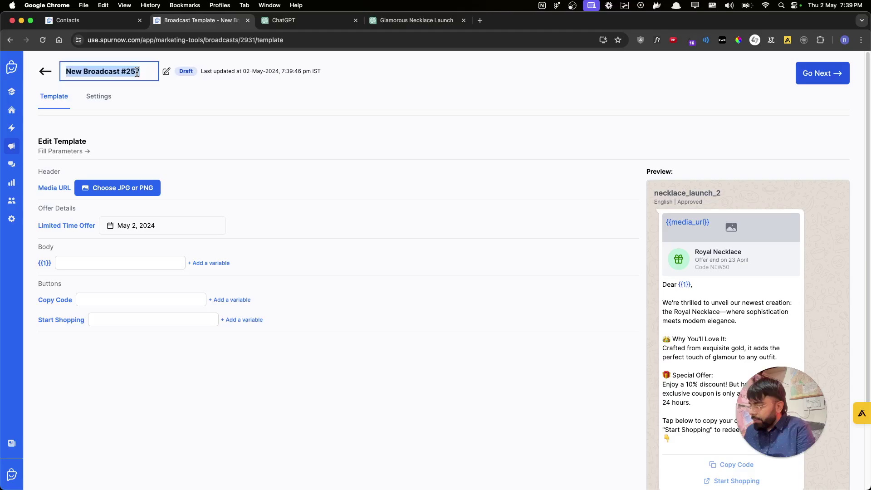
{"action": "type", "text": "Neckalce"}
{"action": "key", "text": "BackSpace"}
{"action": "type", "text": "Launch 2"}
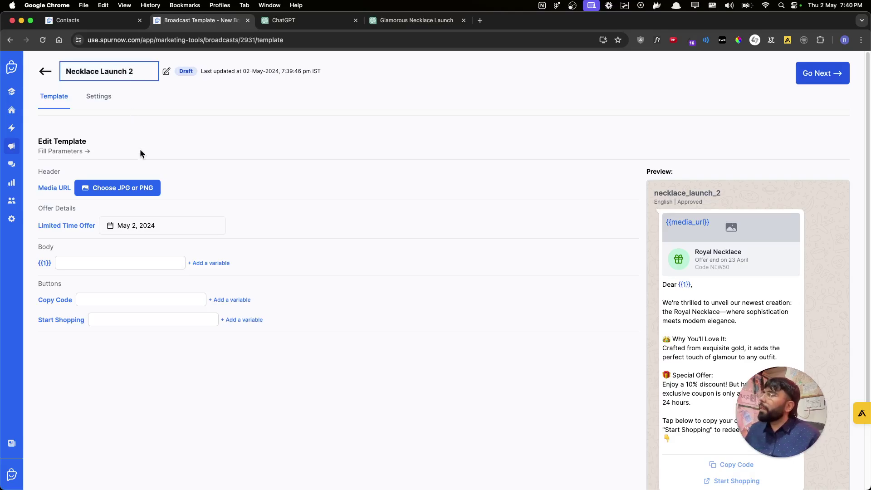
- Upload necklace.png as the broadcast's header image
{"action": "left_click", "coordinate": [137, 186]}
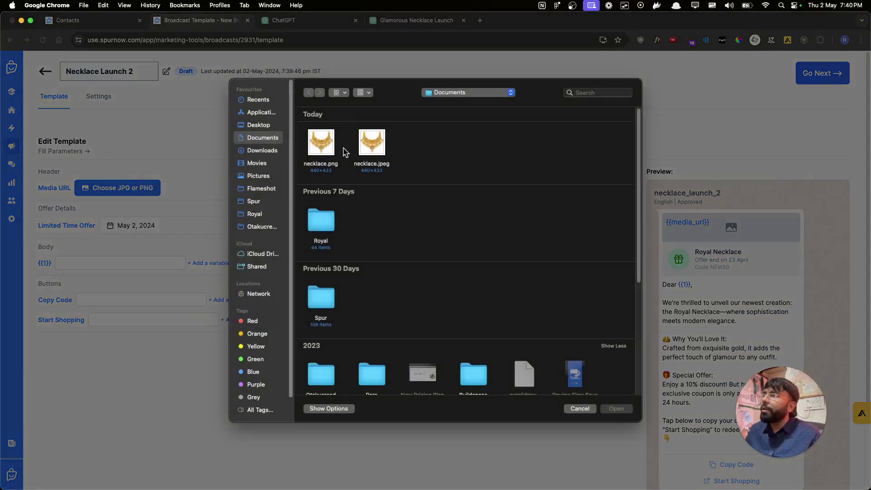
{"action": "double_click", "coordinate": [329, 145]}
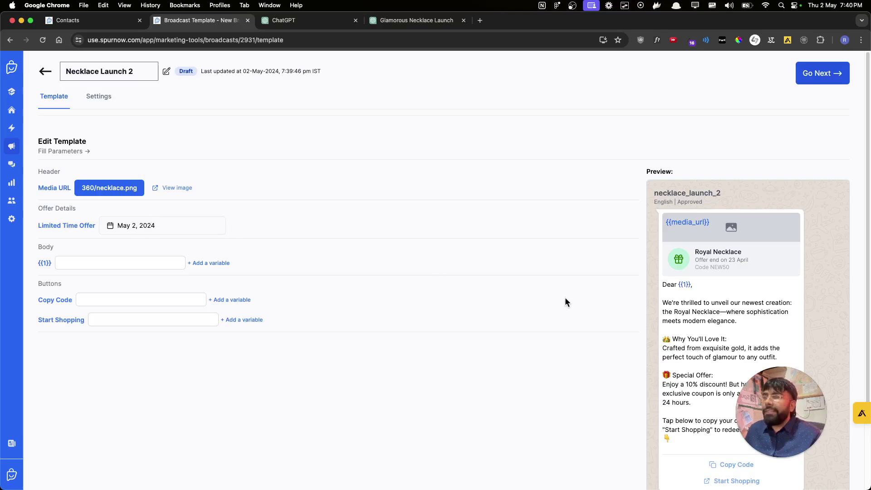
{"action": "scroll", "coordinate": [582, 299], "scroll_direction": "down", "scroll_amount": 3}
{"action": "scroll", "coordinate": [576, 288], "scroll_direction": "up", "scroll_amount": 3}
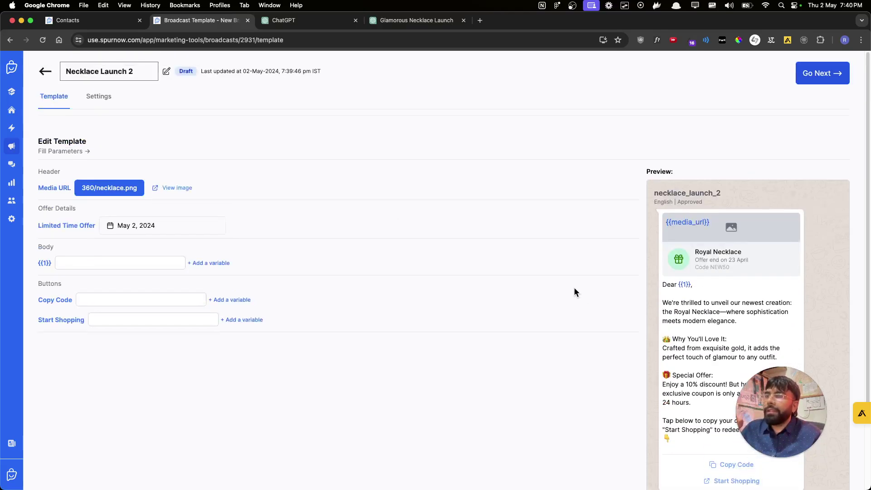
{"action": "scroll", "coordinate": [587, 272], "scroll_direction": "down", "scroll_amount": 3}
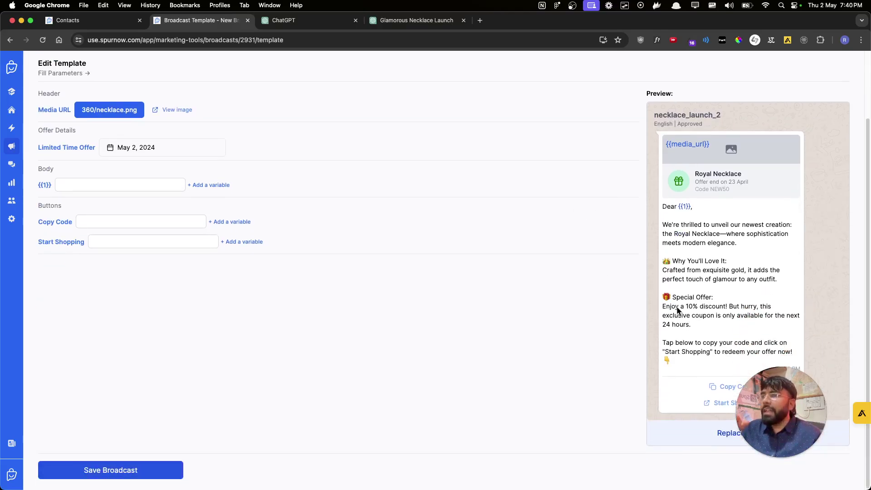
{"action": "left_click", "coordinate": [745, 396]}
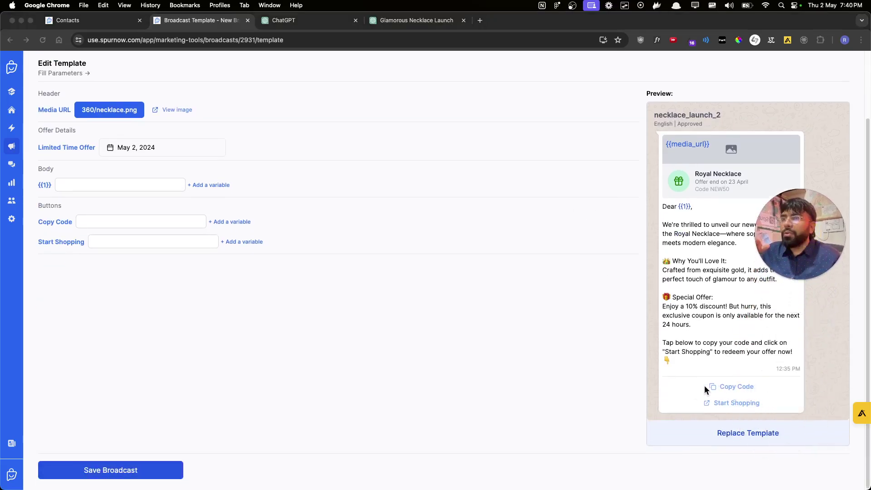
{"action": "scroll", "coordinate": [708, 386], "scroll_direction": "up", "scroll_amount": 3}
- Pick 4 May 2024 as the Limited Time Offer date in the calendar
{"action": "left_click", "coordinate": [178, 228]}
{"action": "left_click", "coordinate": [172, 228]}
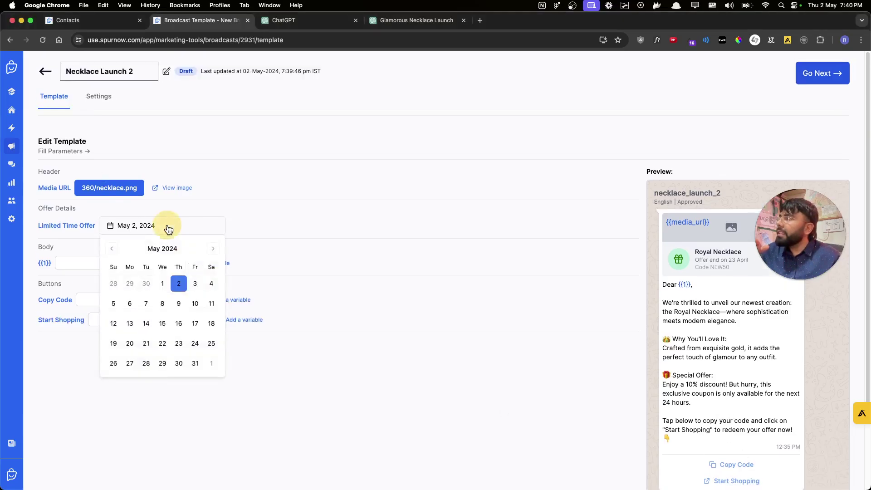
{"action": "left_click", "coordinate": [211, 284]}
{"action": "left_click", "coordinate": [325, 217]}
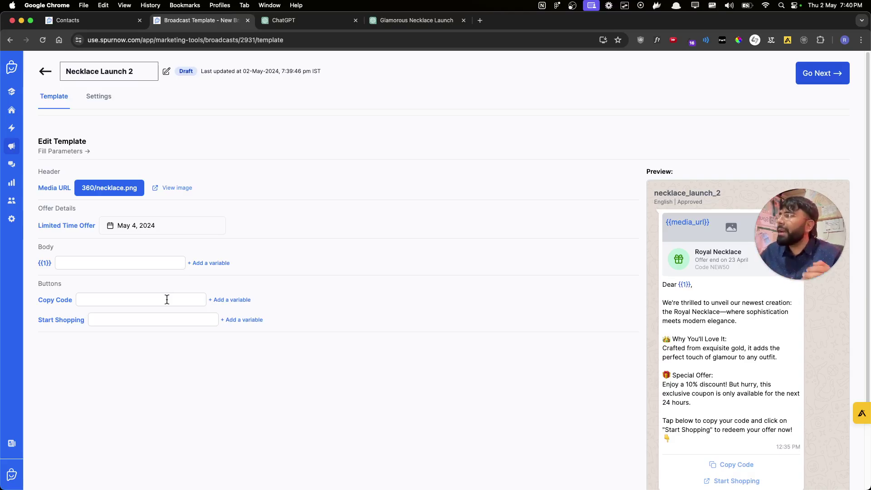
{"action": "scroll", "coordinate": [531, 236], "scroll_direction": "down", "scroll_amount": 3}
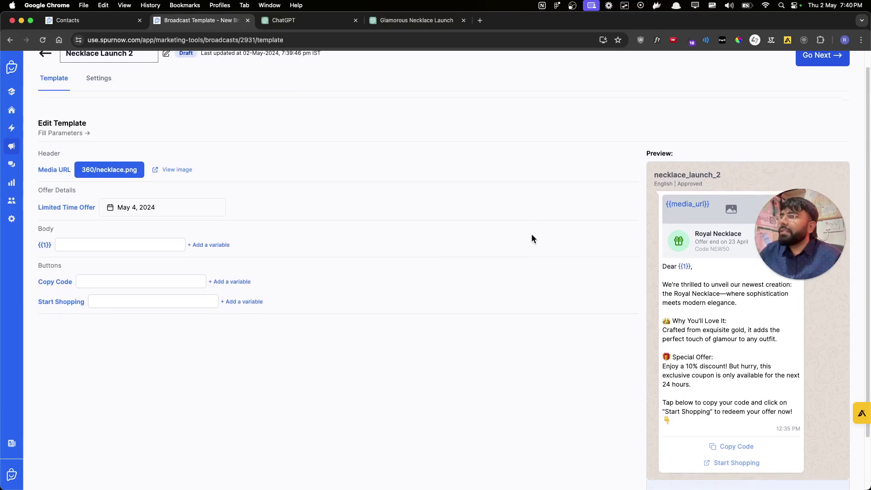
- Insert the Customer > First Name variable into Body {{1}}
{"action": "left_click", "coordinate": [153, 207]}
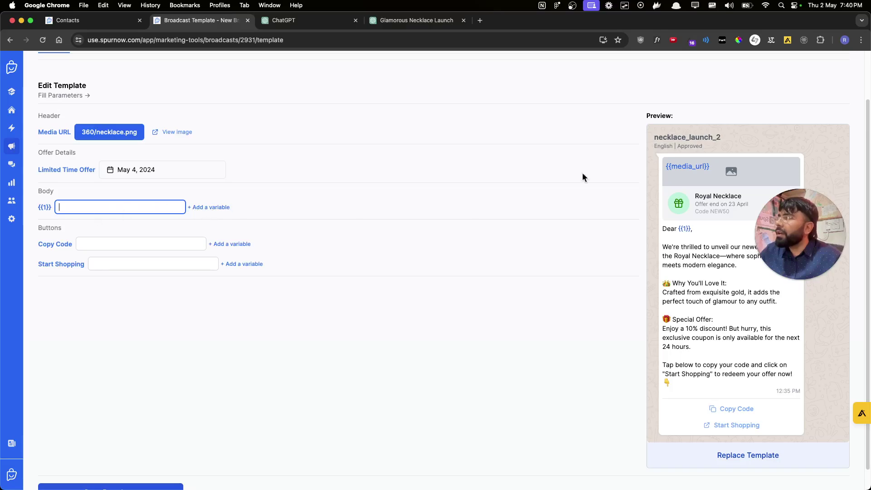
{"action": "left_click", "coordinate": [195, 207]}
{"action": "left_click", "coordinate": [180, 233]}
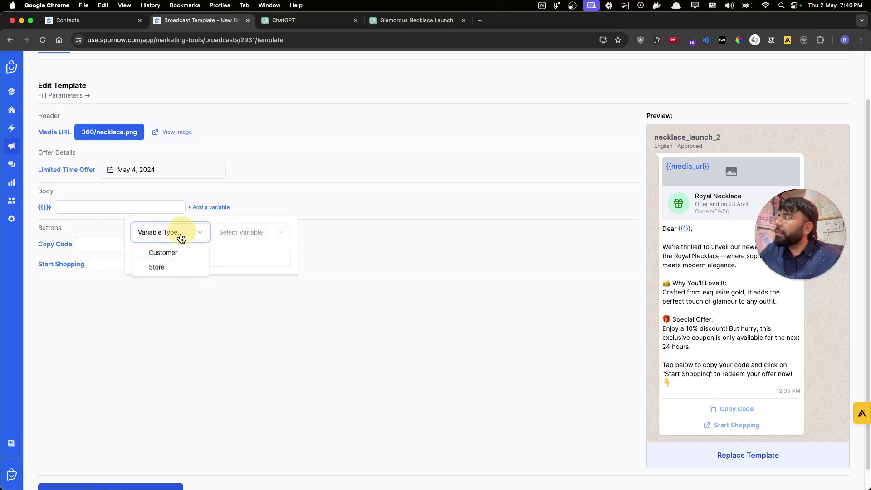
{"action": "left_click", "coordinate": [174, 254]}
{"action": "left_click", "coordinate": [236, 241]}
{"action": "left_click", "coordinate": [249, 253]}
{"action": "left_click", "coordinate": [384, 191]}
{"action": "mouse_move", "coordinate": [801, 210]}
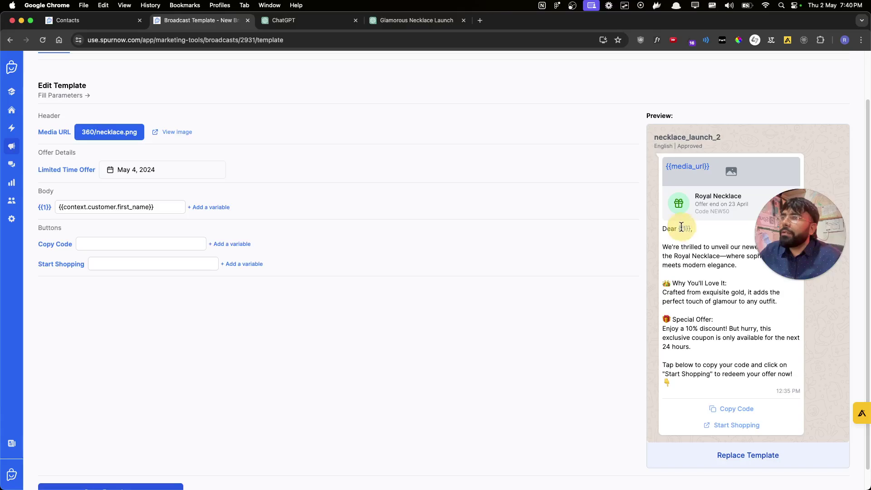
- Clear the Body {{1}} value and reinsert the Customer First Name variable
{"action": "left_click", "coordinate": [158, 208]}
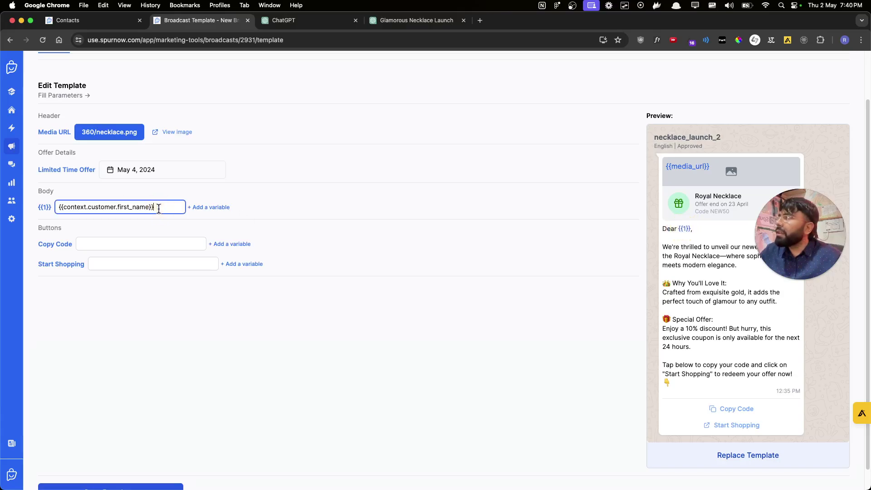
{"action": "key", "text": "super+a"}
{"action": "key", "text": "BackSpace"}
{"action": "left_click", "coordinate": [213, 207]}
{"action": "left_click", "coordinate": [185, 232]}
{"action": "left_click", "coordinate": [164, 253]}
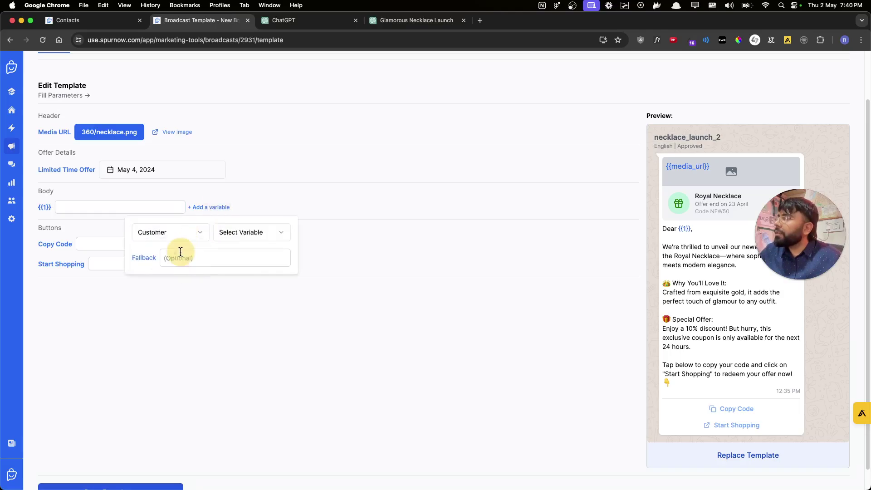
{"action": "left_click", "coordinate": [239, 233]}
{"action": "left_click", "coordinate": [255, 260]}
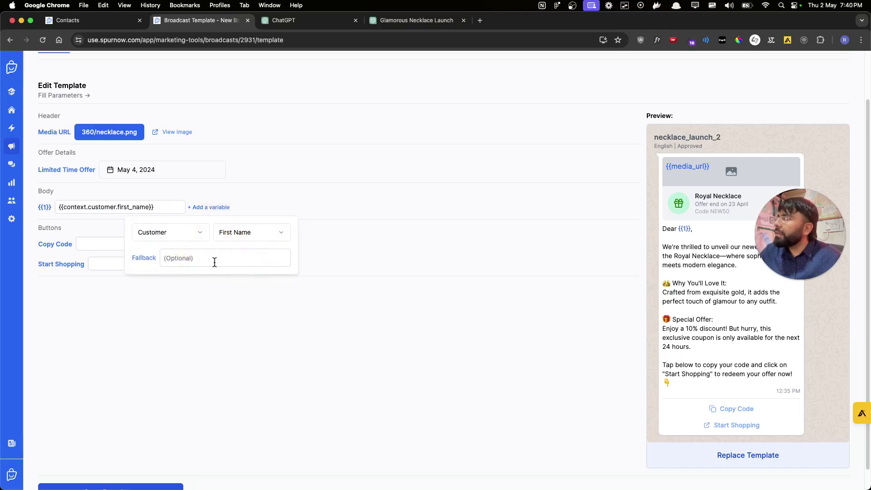
- Set the first-name variable's fallback to 'customer'
{"action": "left_click", "coordinate": [214, 260]}
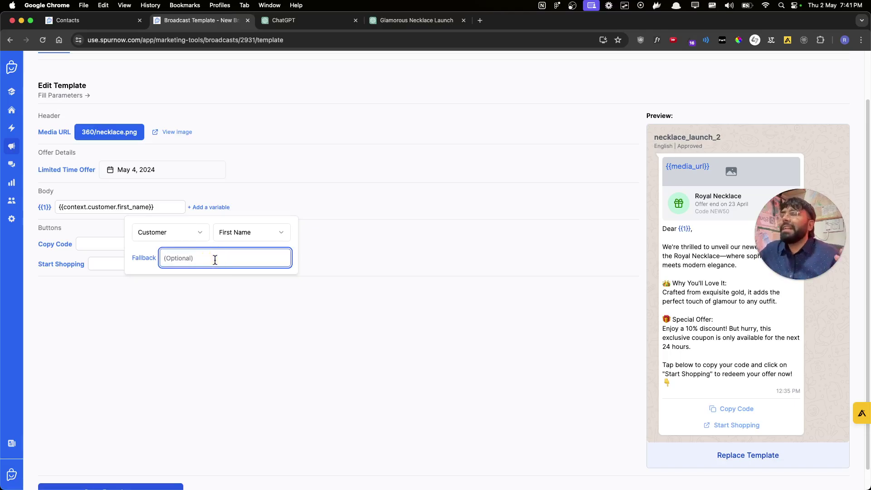
{"action": "type", "text": "there"}
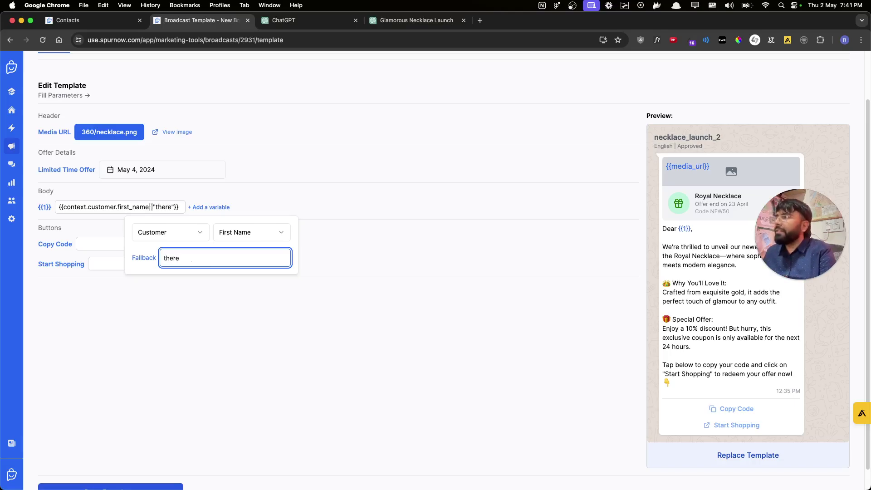
{"action": "key", "text": "BackSpace"}
{"action": "key", "text": "BackSpace"}
{"action": "key", "text": "BackSpace"}
{"action": "key", "text": "BackSpace"}
{"action": "key", "text": "BackSpace"}
{"action": "type", "text": "customer"}
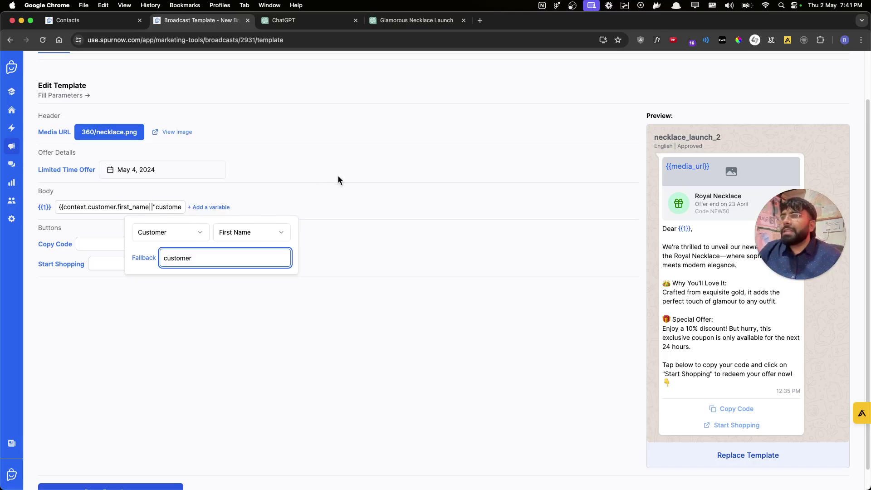
{"action": "left_click", "coordinate": [352, 176]}
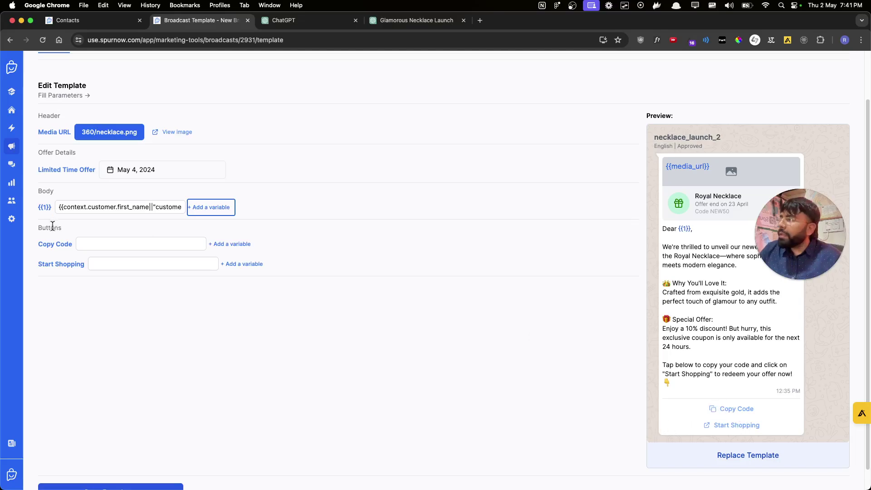
- Enter OFFER10 as the Copy Code and paste the store URL into Start Shopping
{"action": "left_click", "coordinate": [138, 246]}
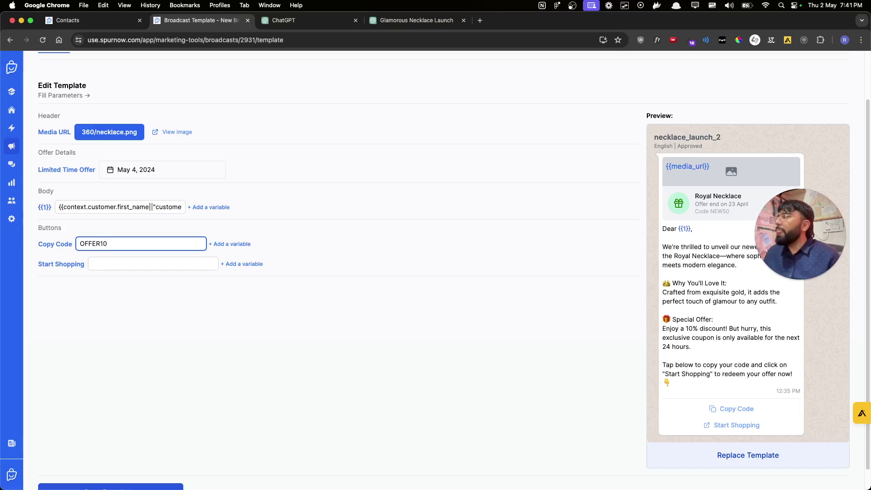
{"action": "left_click", "coordinate": [164, 263]}
{"action": "key", "text": "super+shift+v"}
{"action": "key", "text": "Down"}
{"action": "key", "text": "Down"}
{"action": "key", "text": "Down"}
{"action": "key", "text": "Down"}
{"action": "key", "text": "Down"}
{"action": "key", "text": "Down"}
{"action": "key", "text": "Down"}
{"action": "key", "text": "Return"}
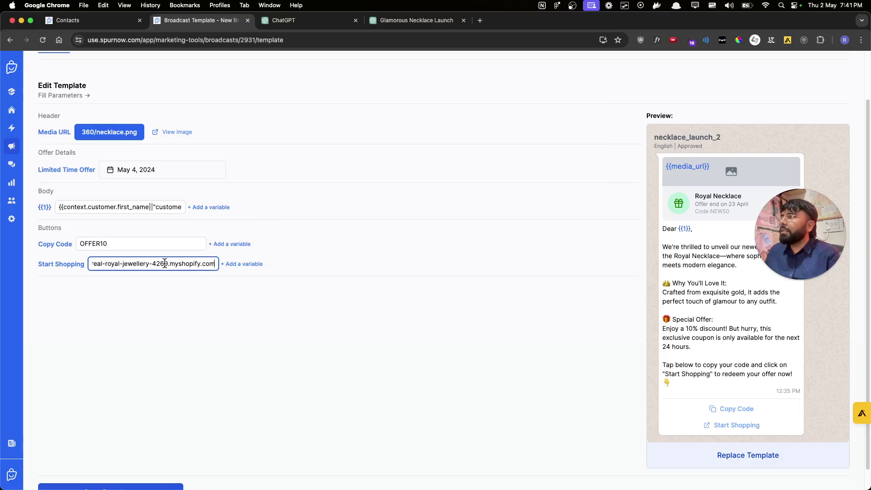
{"action": "left_click", "coordinate": [331, 404]}
- Save the broadcast and switch to its audience Settings
{"action": "scroll", "coordinate": [224, 431], "scroll_direction": "down", "scroll_amount": 1}
{"action": "left_click", "coordinate": [155, 477]}
{"action": "scroll", "coordinate": [243, 429], "scroll_direction": "up", "scroll_amount": 2}
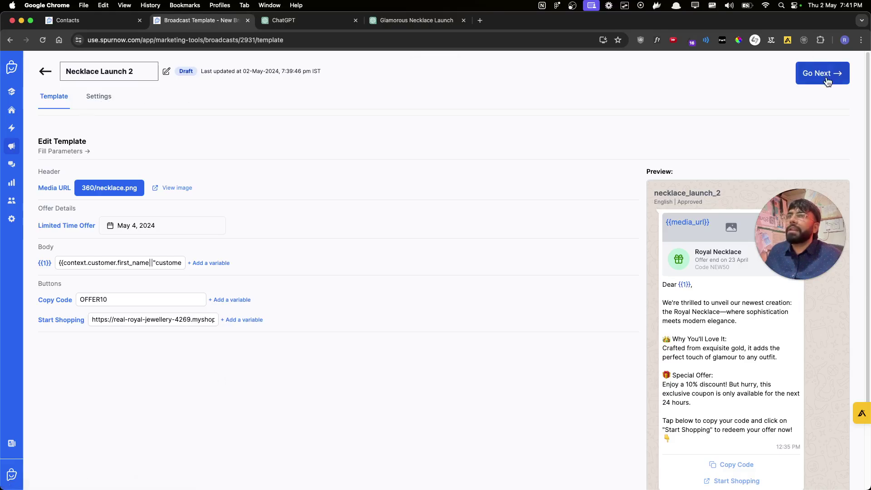
{"action": "left_click", "coordinate": [99, 101]}
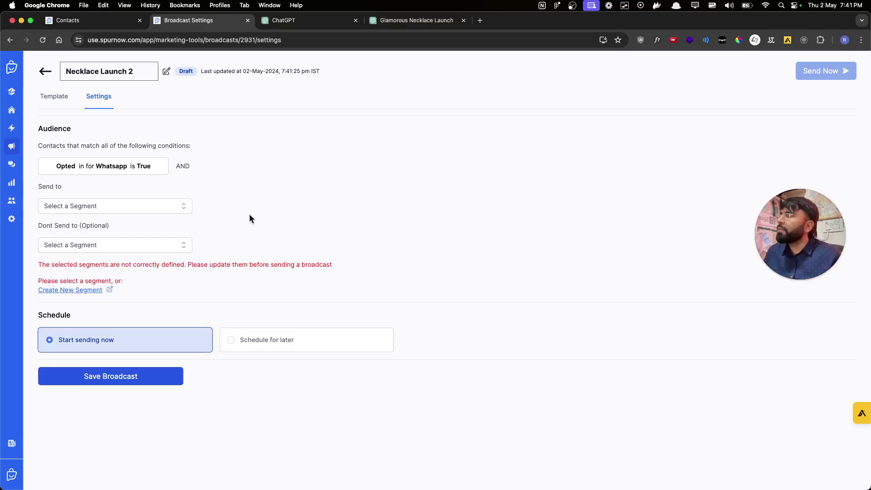
- Send Necklace Launch 2 now to the Royal, Shiv, Rohan segment, found by searching 'royal'
{"action": "left_click", "coordinate": [163, 215]}
{"action": "left_click", "coordinate": [141, 232]}
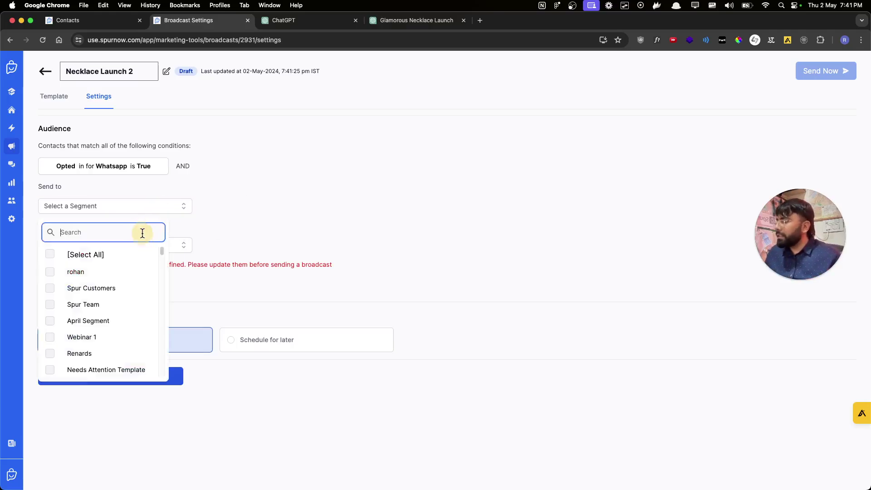
{"action": "type", "text": "royal"}
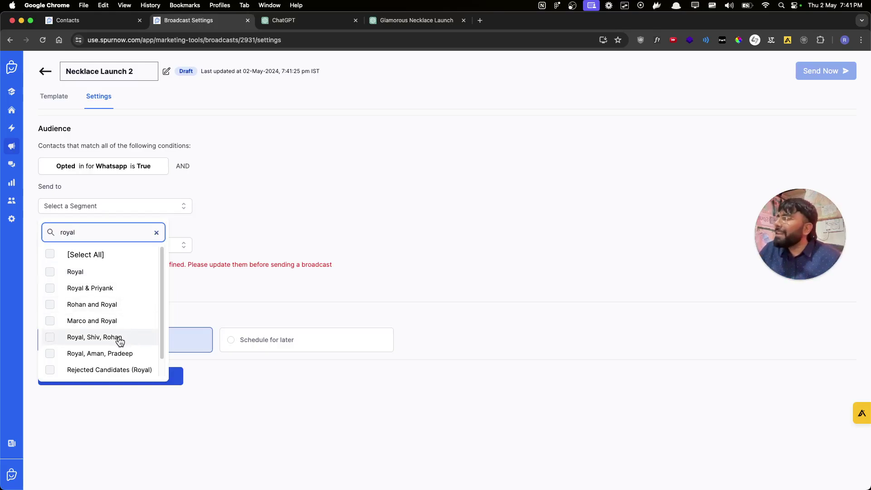
{"action": "left_click", "coordinate": [72, 338]}
{"action": "left_click", "coordinate": [334, 230]}
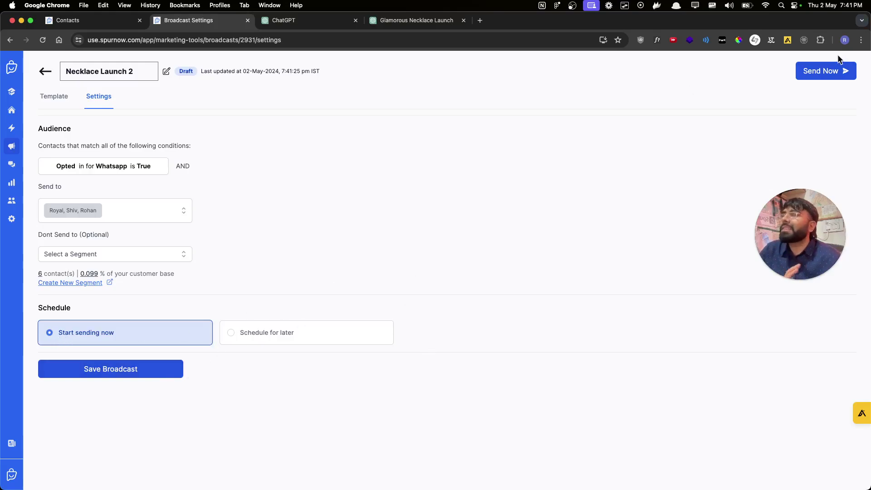
{"action": "left_click", "coordinate": [827, 72]}
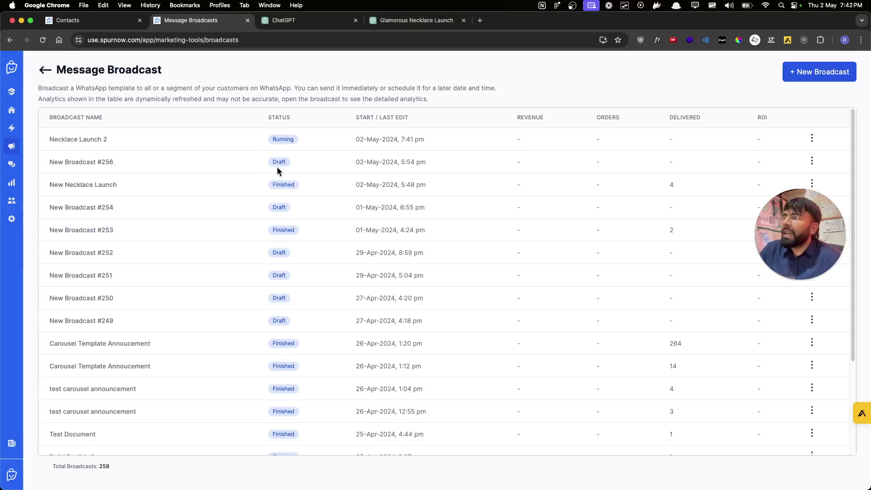
- Reload Necklace Launch 2 analytics to confirm Finished with 6 sent, then go to Shared Inbox
{"action": "left_click", "coordinate": [100, 140]}
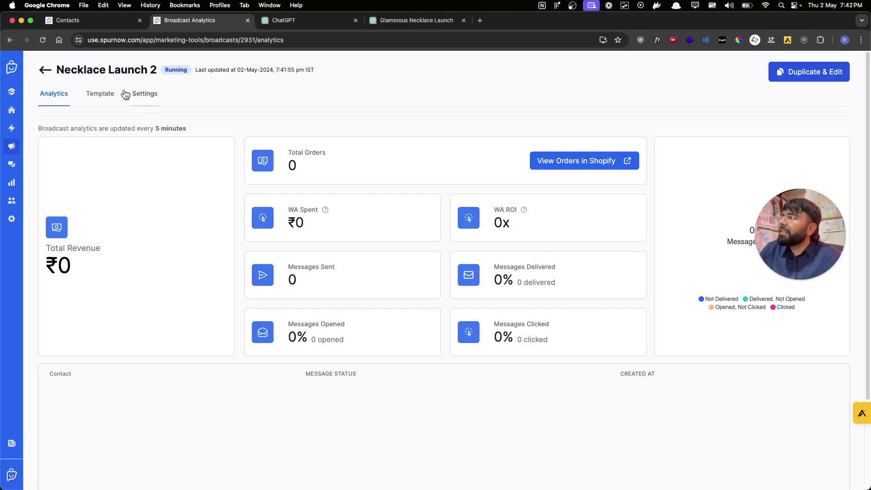
{"action": "left_click", "coordinate": [41, 41]}
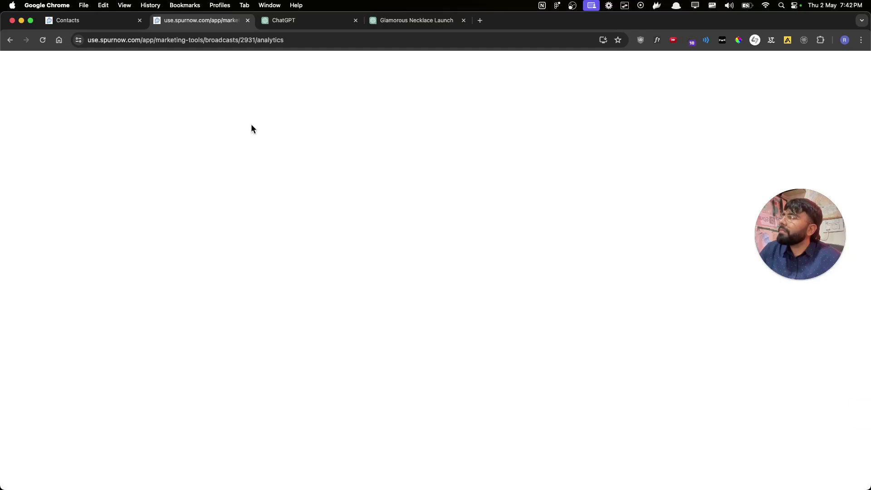
{"action": "left_click_drag", "start_coordinate": [166, 67], "coordinate": [208, 78]}
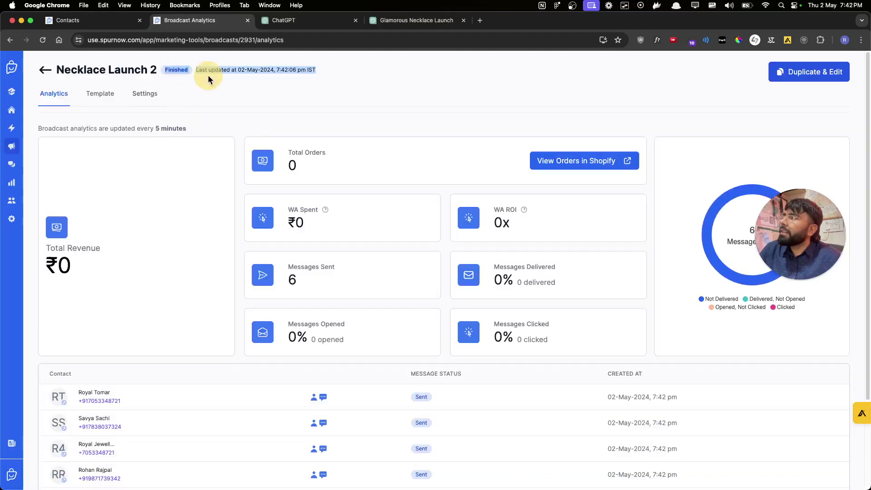
{"action": "left_click_drag", "start_coordinate": [289, 273], "coordinate": [320, 281]}
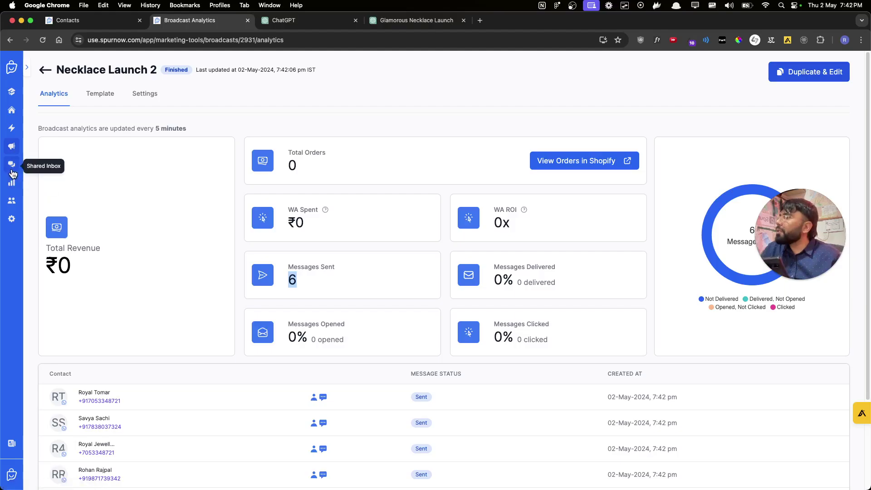
{"action": "left_click", "coordinate": [11, 165]}
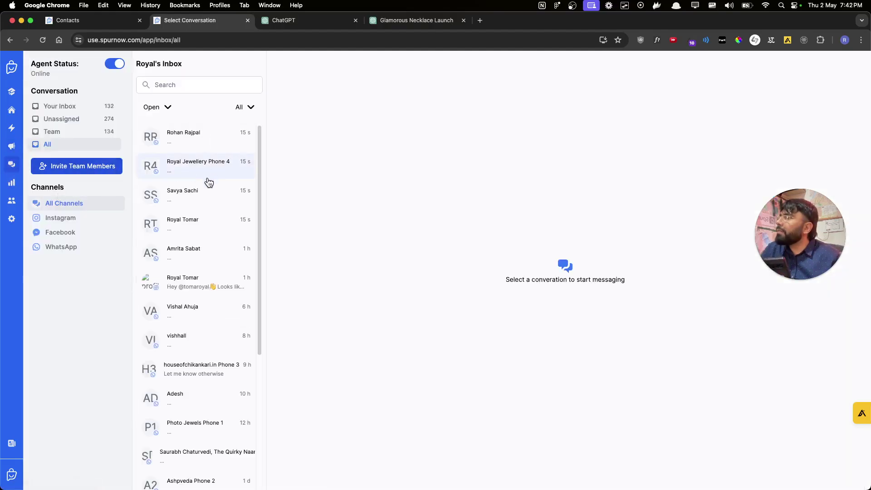
- Open the newest conversation and view its Royal Necklace message screenshot full size
{"action": "left_click", "coordinate": [206, 220]}
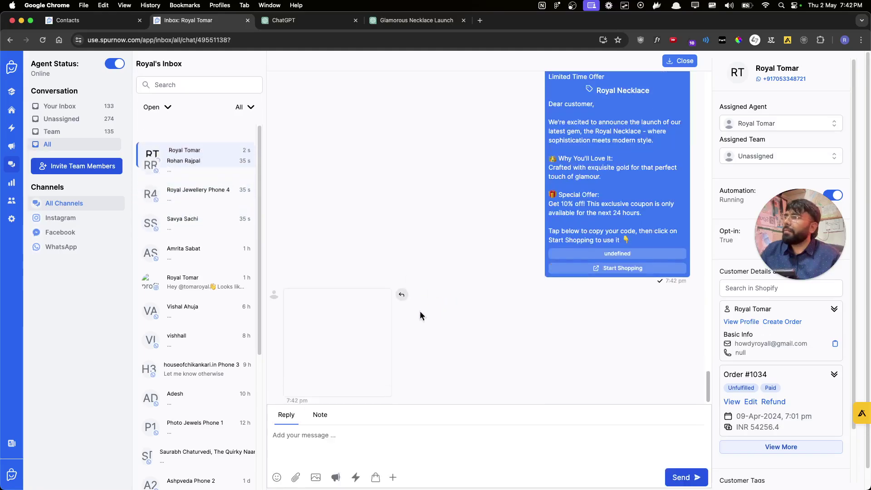
{"action": "left_click", "coordinate": [354, 331]}
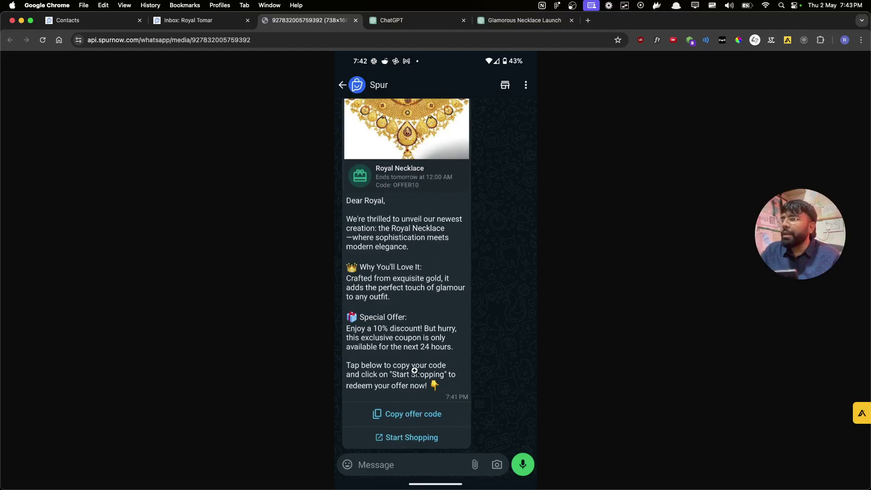
{"action": "left_click", "coordinate": [222, 20]}
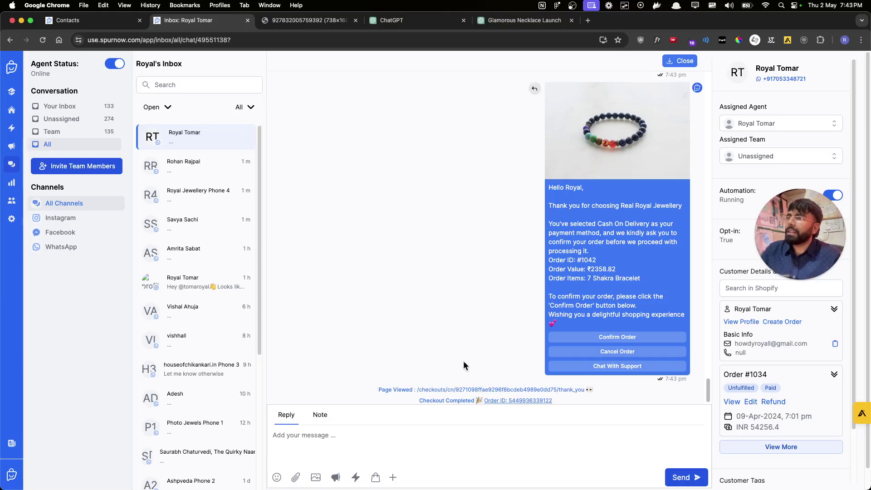
- Reopen and refresh Necklace Launch 2 analytics via Marketing Tools > Message Broadcasts
{"action": "left_click_drag", "start_coordinate": [442, 400], "coordinate": [526, 298]}
{"action": "left_click", "coordinate": [579, 262]}
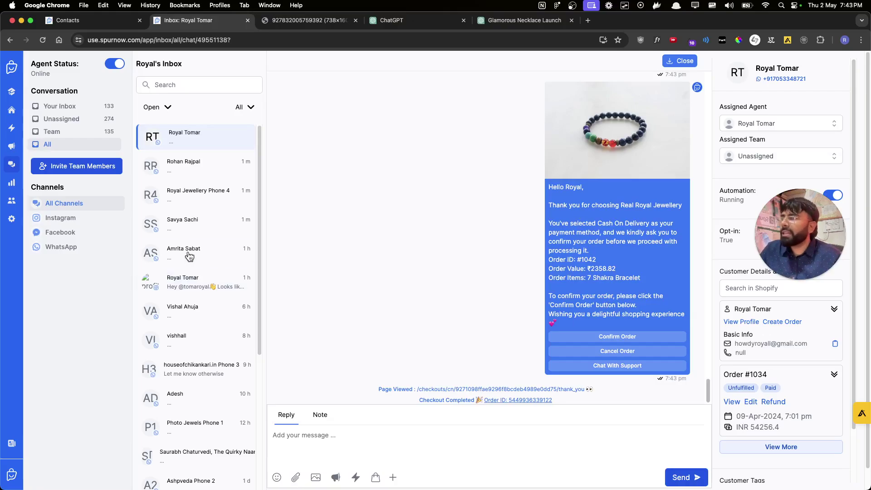
{"action": "left_click", "coordinate": [11, 144]}
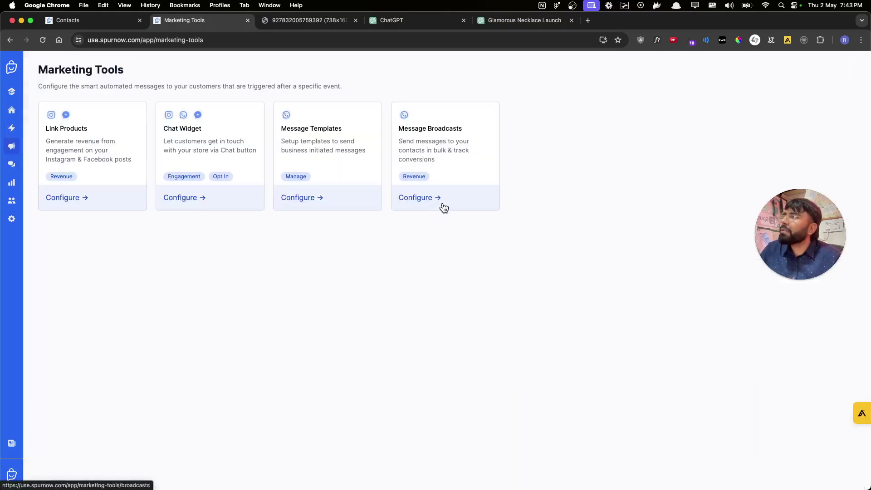
{"action": "left_click", "coordinate": [439, 203]}
{"action": "left_click", "coordinate": [69, 138]}
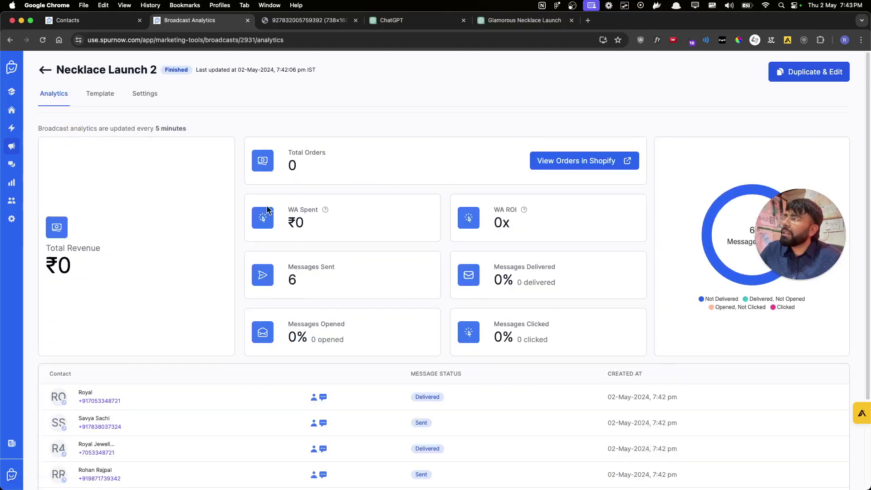
{"action": "left_click", "coordinate": [42, 41]}
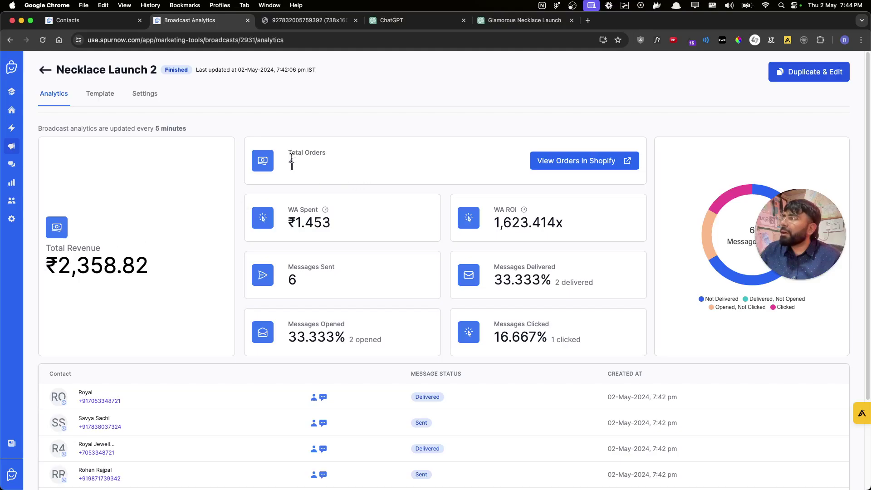
- Check the ₹2,358.82 revenue from 1 order and open the broadcast's orders in Shopify
{"action": "left_click_drag", "start_coordinate": [42, 264], "coordinate": [195, 268]}
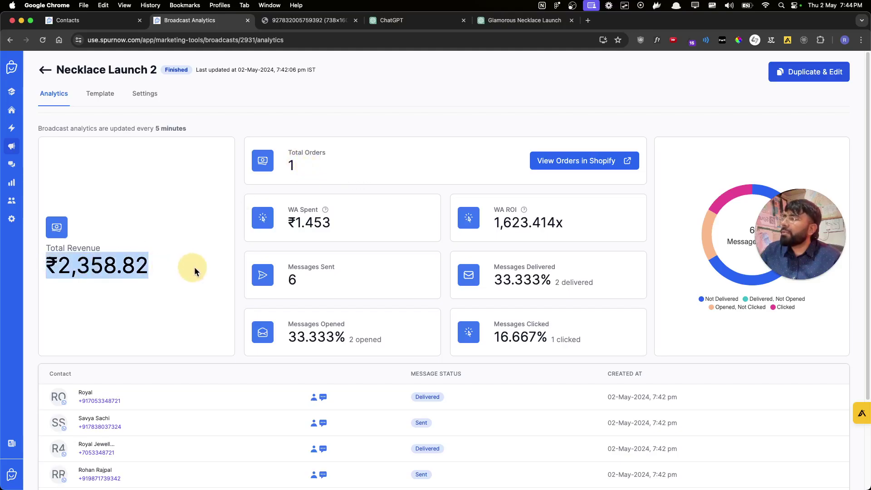
{"action": "left_click", "coordinate": [147, 326]}
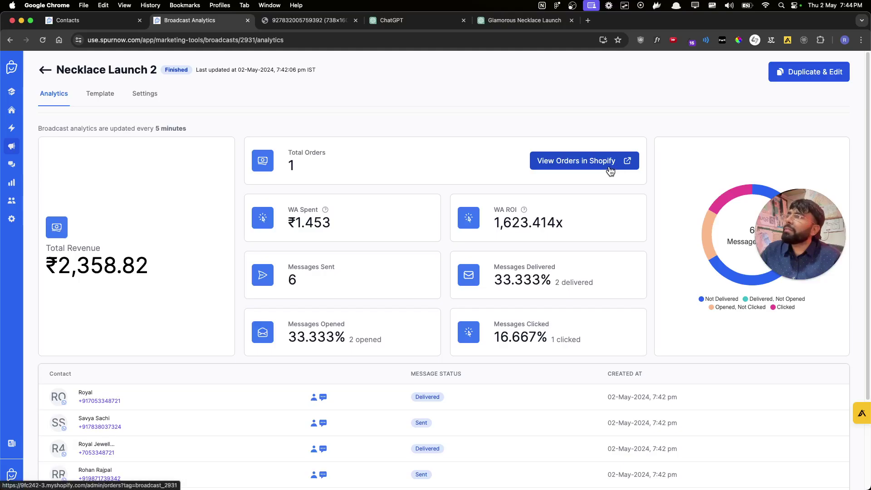
{"action": "left_click", "coordinate": [610, 171]}
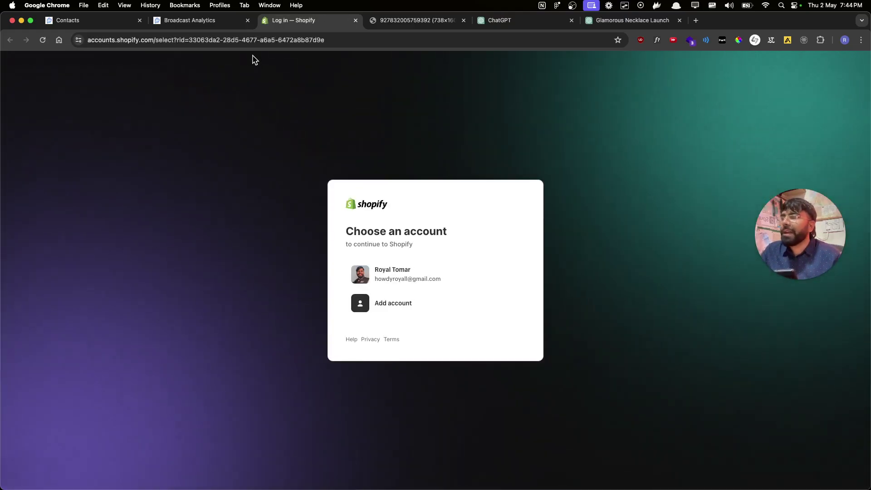
- Sign into Shopify, open broadcast-tagged order #1042, then open Spur's Settings
{"action": "left_click", "coordinate": [410, 278]}
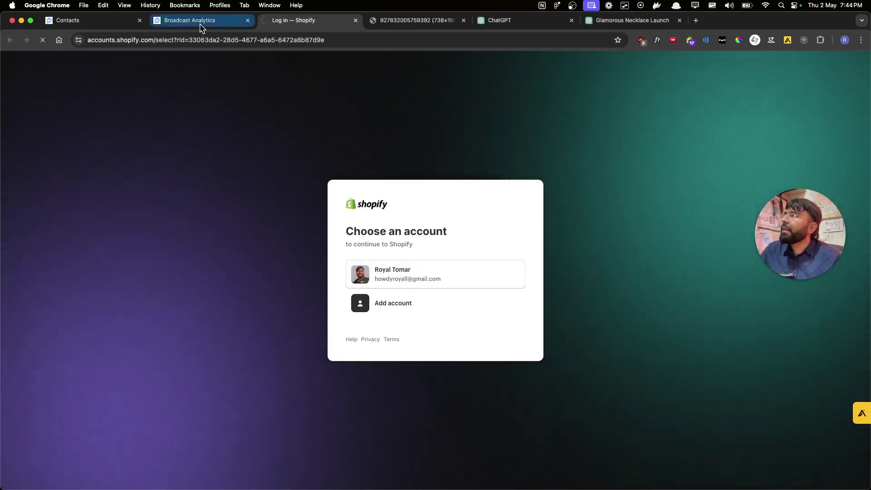
{"action": "left_click", "coordinate": [200, 22]}
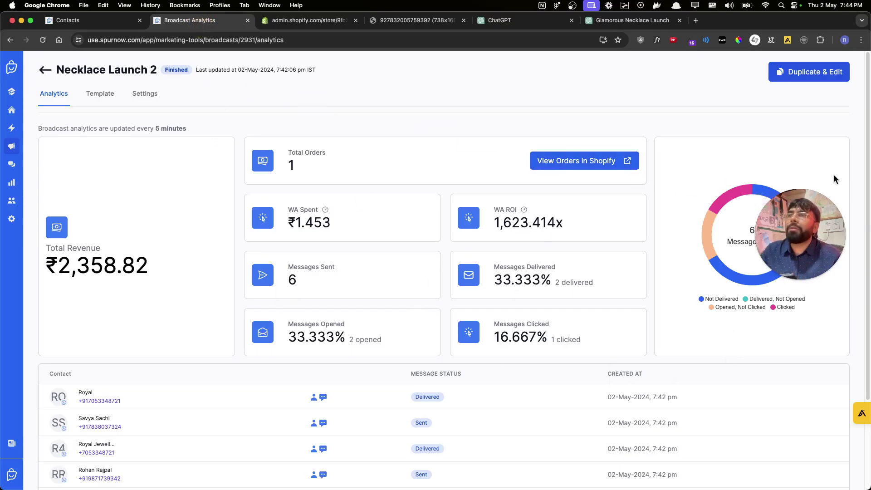
{"action": "left_click_drag", "start_coordinate": [817, 218], "coordinate": [822, 378]}
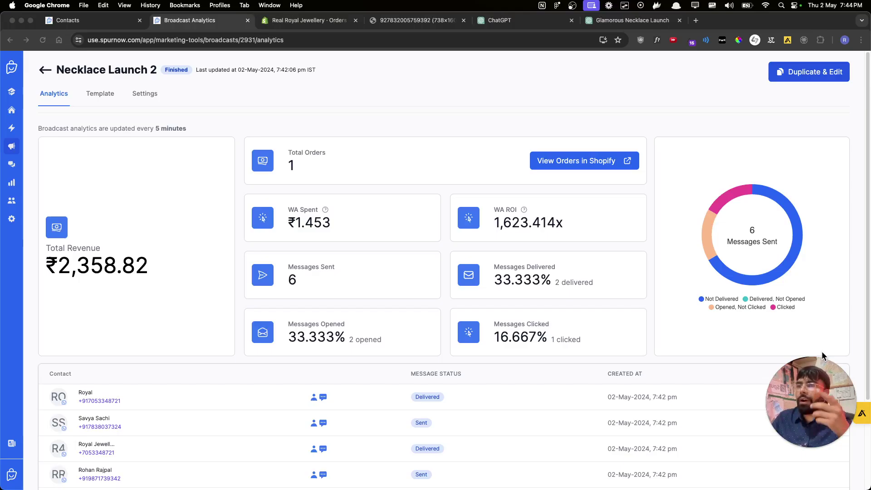
{"action": "left_click", "coordinate": [301, 22]}
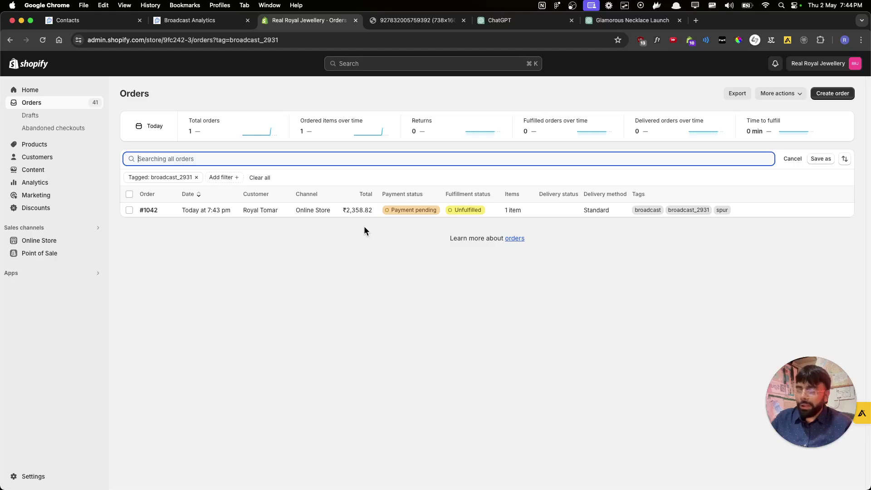
{"action": "left_click", "coordinate": [206, 217]}
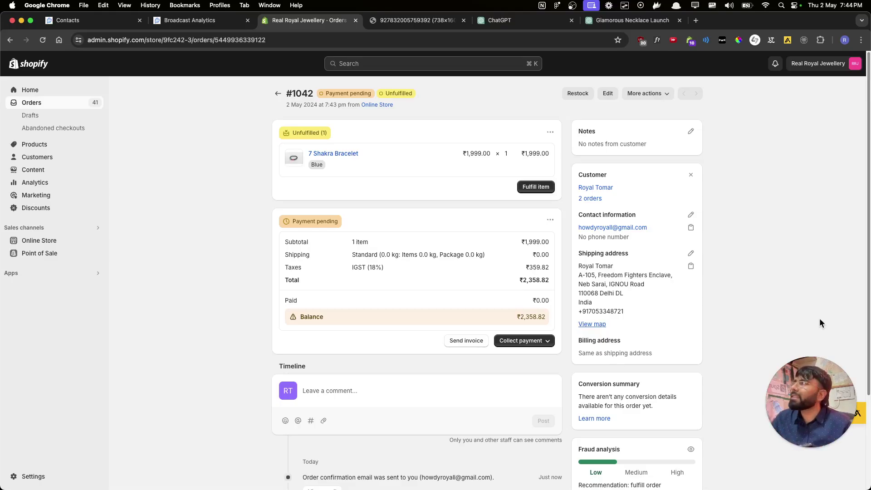
{"action": "left_click", "coordinate": [219, 22]}
{"action": "left_click", "coordinate": [16, 224]}
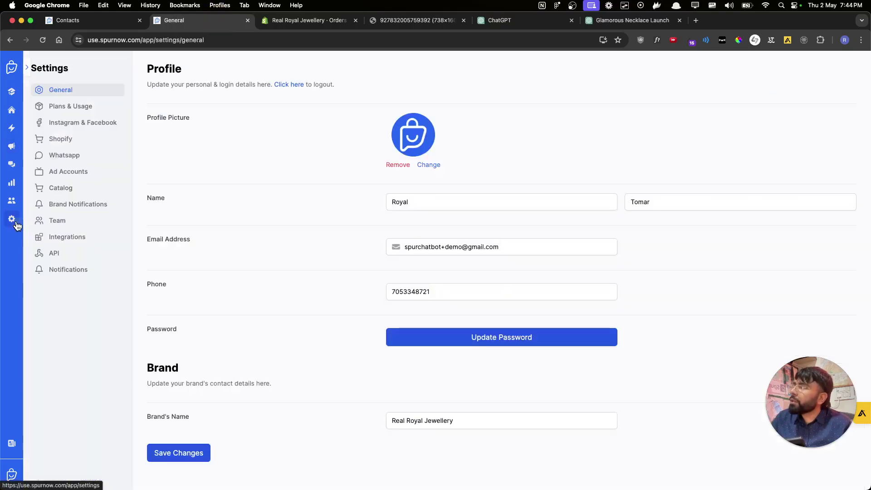
- Open WhatsApp settings and check the Green rating and 1K customers/24 hr messaging limit
{"action": "left_click", "coordinate": [67, 156]}
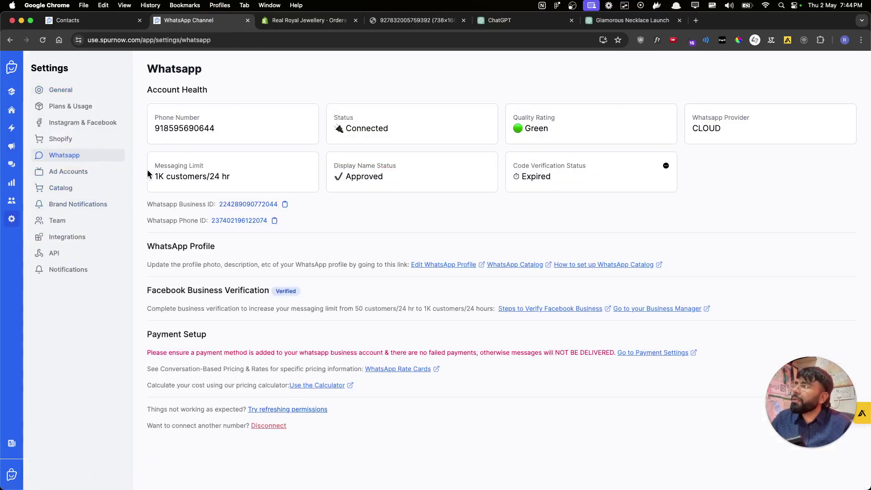
{"action": "left_click_drag", "start_coordinate": [148, 174], "coordinate": [255, 178]}
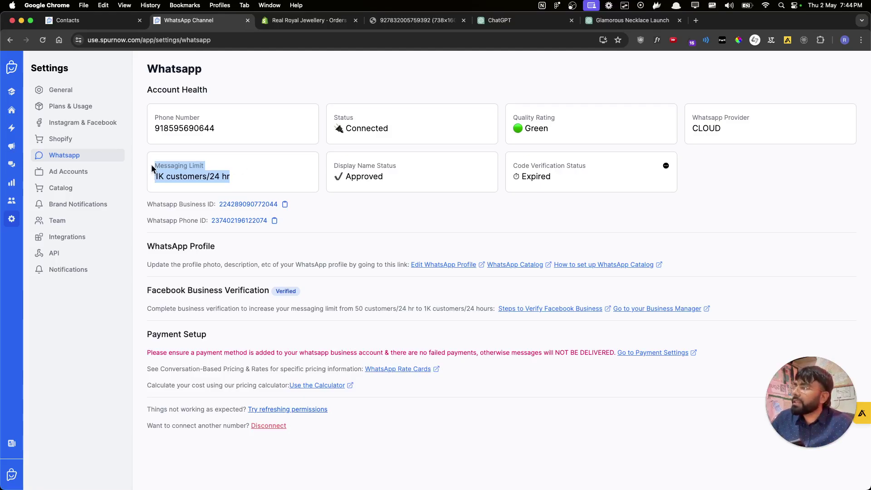
{"action": "left_click_drag", "start_coordinate": [152, 167], "coordinate": [311, 208]}
{"action": "left_click", "coordinate": [268, 189]}
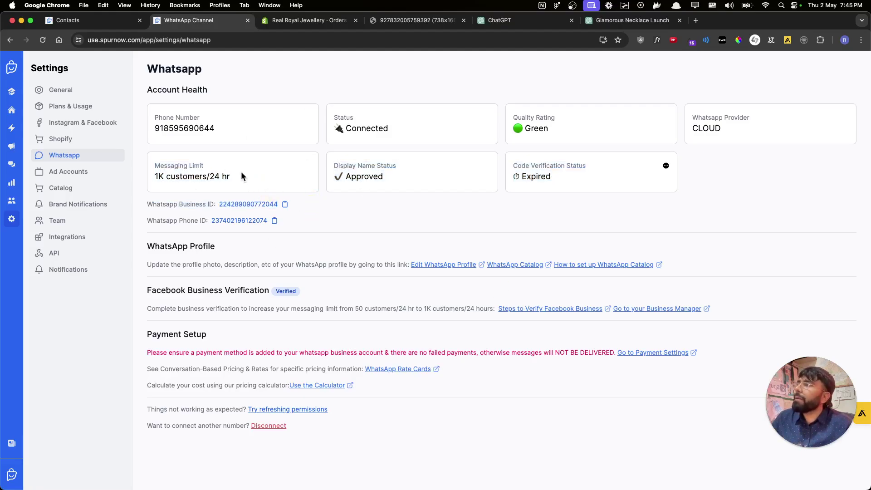
{"action": "left_click_drag", "start_coordinate": [239, 177], "coordinate": [145, 170]}
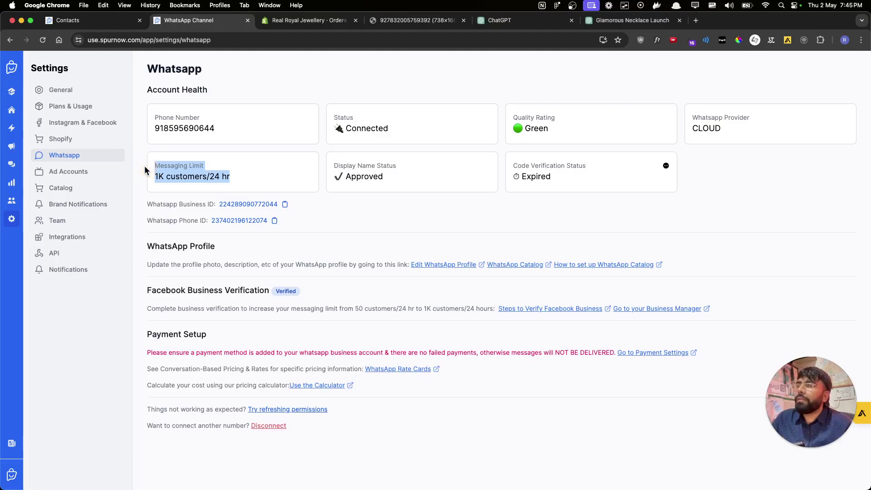